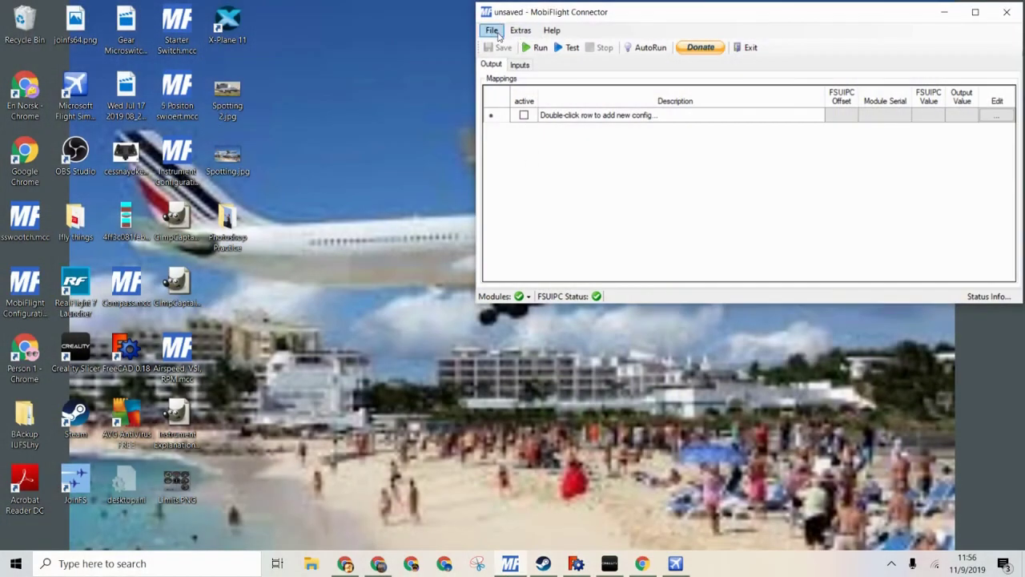
Step: Add a stepper device to the MobiFlight Mega module in the module settings
{"action": "left_click", "coordinate": [521, 31]}
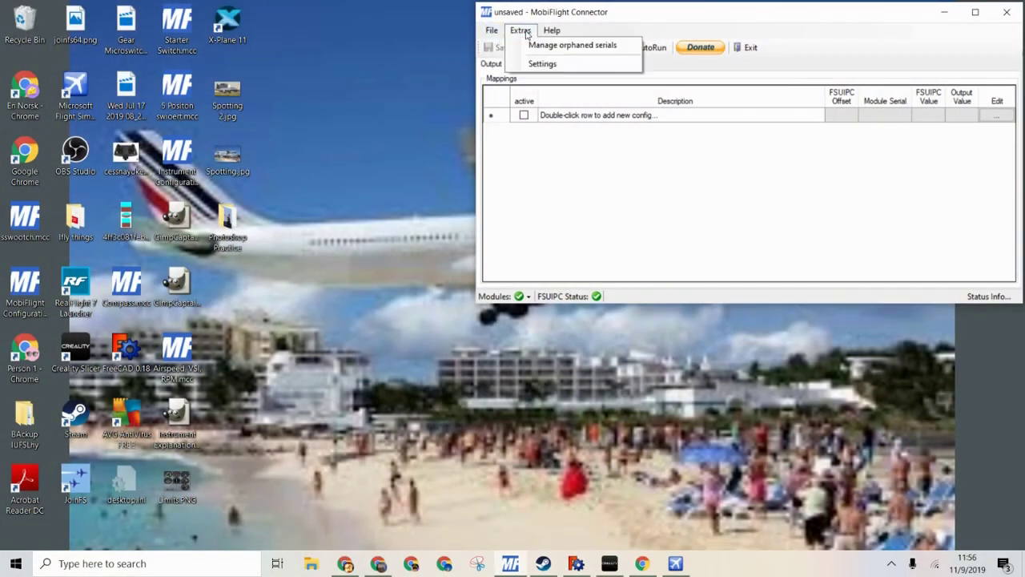
{"action": "left_click", "coordinate": [542, 64]}
{"action": "left_click", "coordinate": [736, 31]}
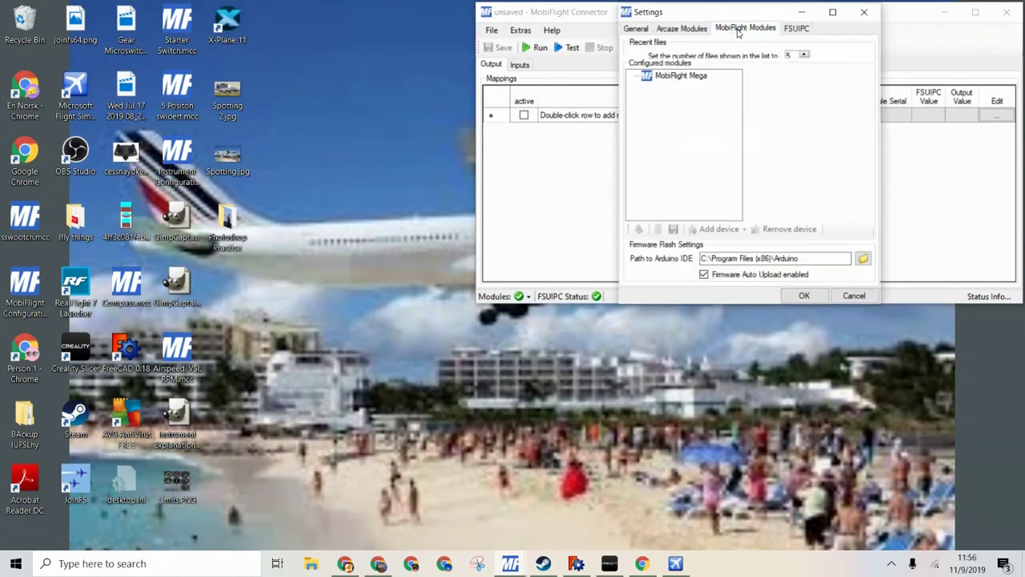
{"action": "left_click", "coordinate": [670, 76]}
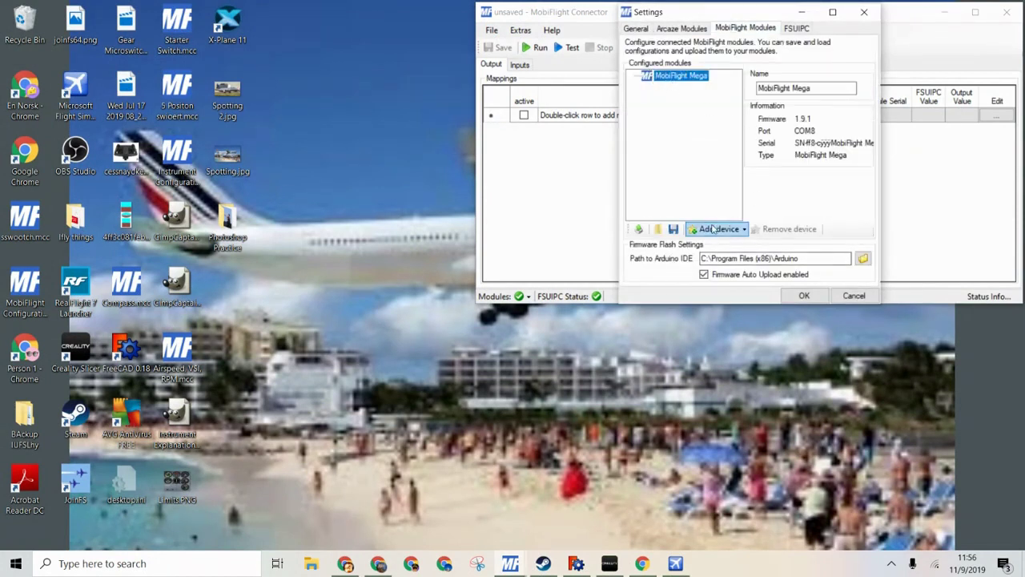
{"action": "left_click", "coordinate": [716, 229]}
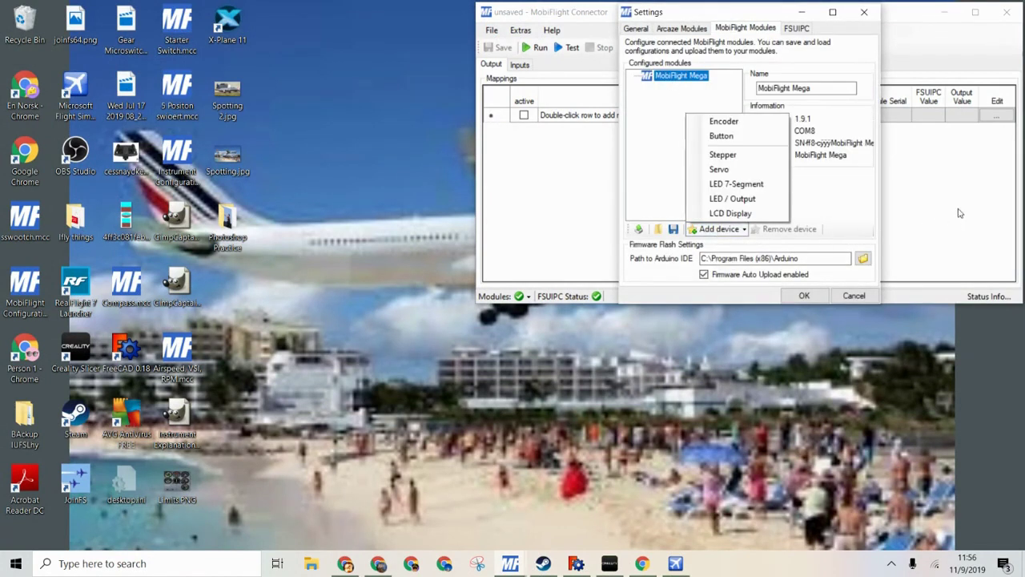
{"action": "left_click", "coordinate": [761, 156]}
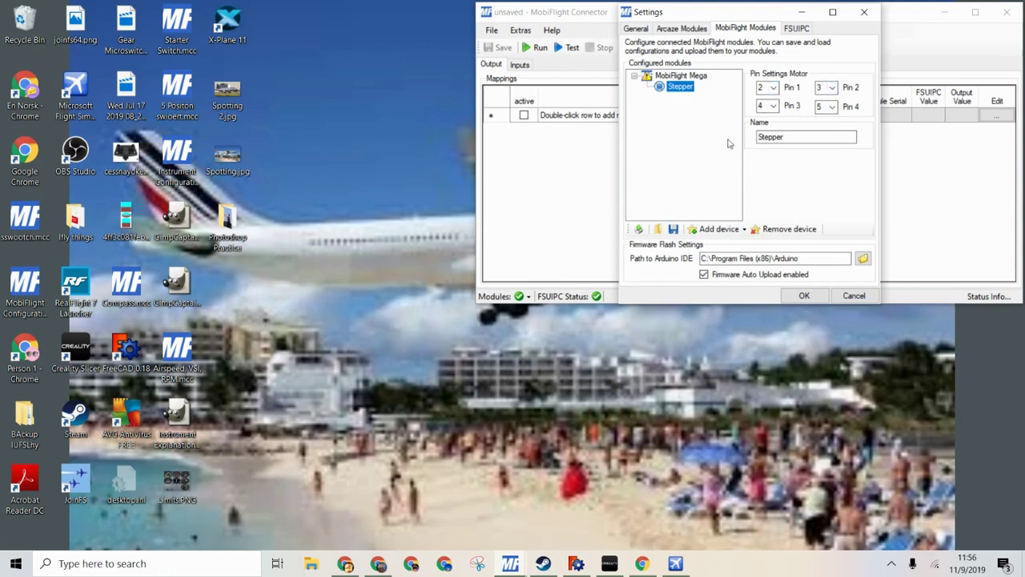
Step: Rename the new stepper to 'Altimeter Step'
{"action": "double_click", "coordinate": [806, 137]}
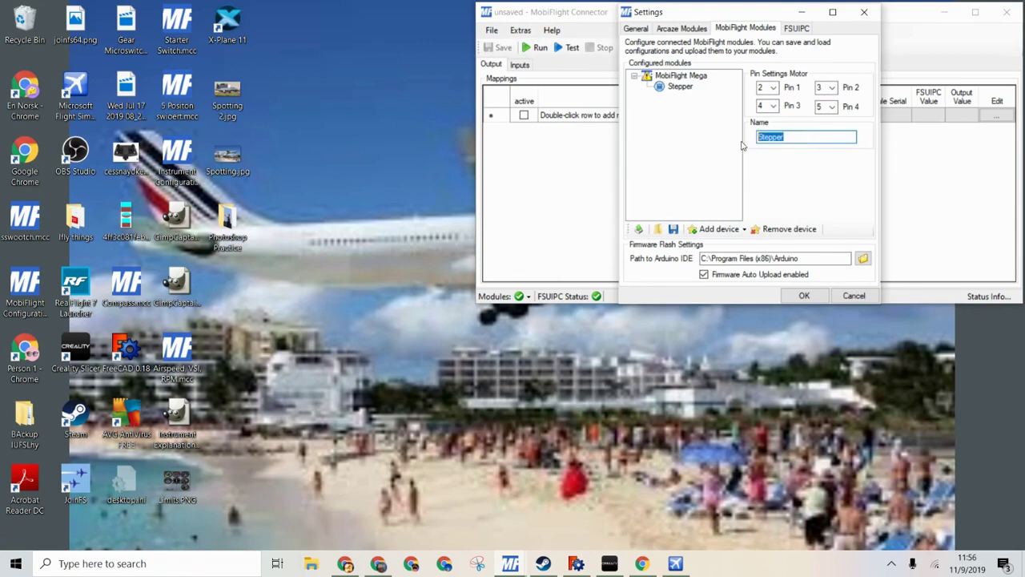
{"action": "type", "text": "Altim"}
{"action": "key", "text": "BackSpace"}
{"action": "key", "text": "BackSpace"}
{"action": "key", "text": "BackSpace"}
{"action": "key", "text": "BackSpace"}
{"action": "key", "text": "BackSpace"}
{"action": "type", "text": "Altimeter Step"}
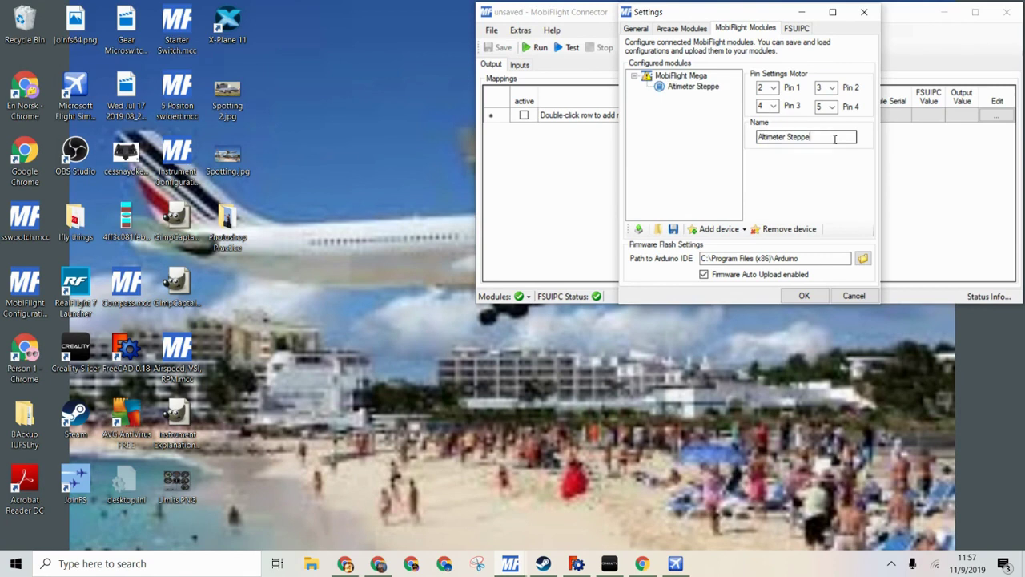
{"action": "left_click", "coordinate": [726, 232]}
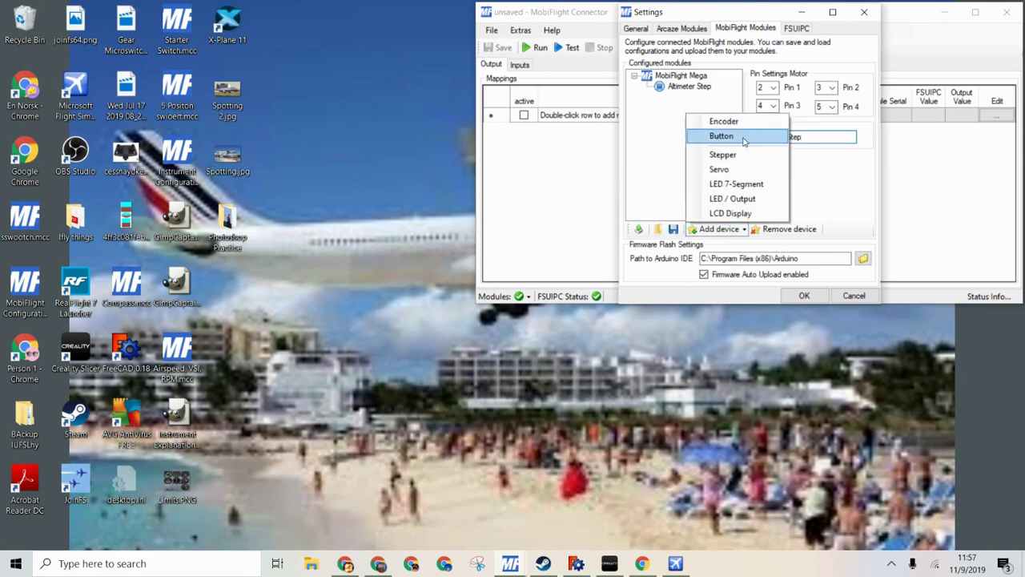
Step: Add an encoder to the Mega with left pin 22 and right pin 23
{"action": "left_click", "coordinate": [725, 122]}
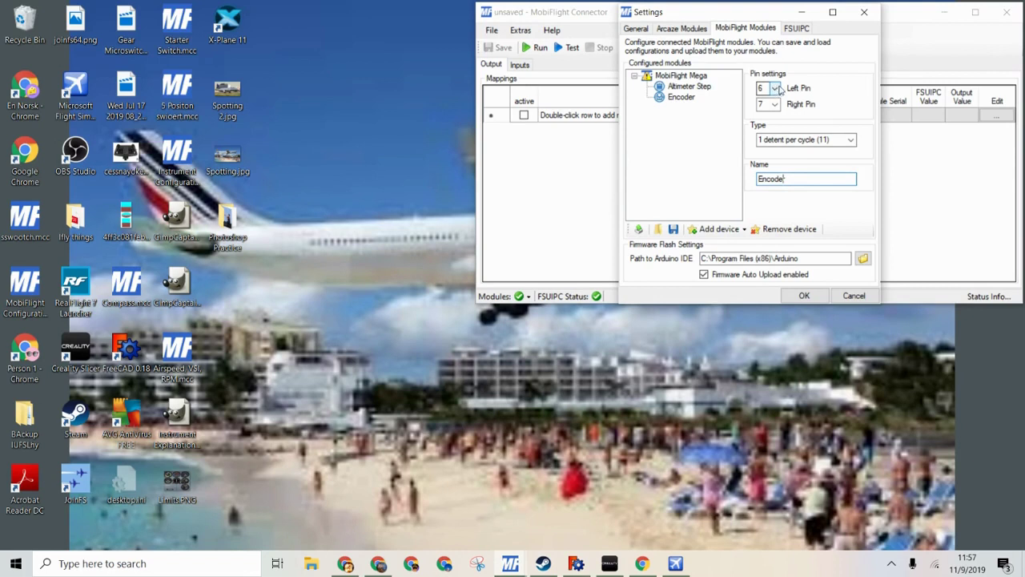
{"action": "left_click", "coordinate": [772, 87]}
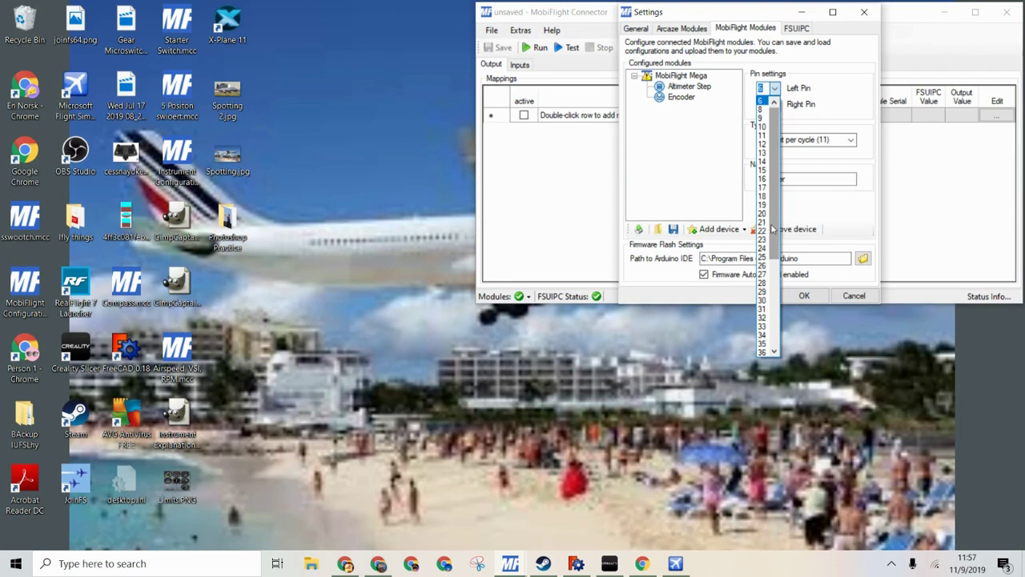
{"action": "left_click", "coordinate": [766, 231]}
{"action": "left_click", "coordinate": [772, 105]}
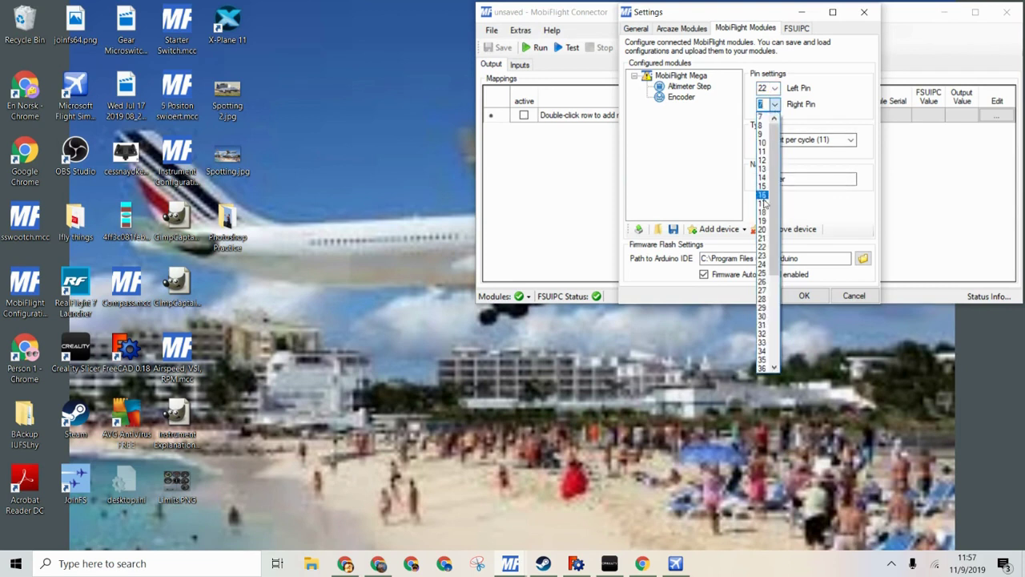
{"action": "left_click", "coordinate": [763, 255]}
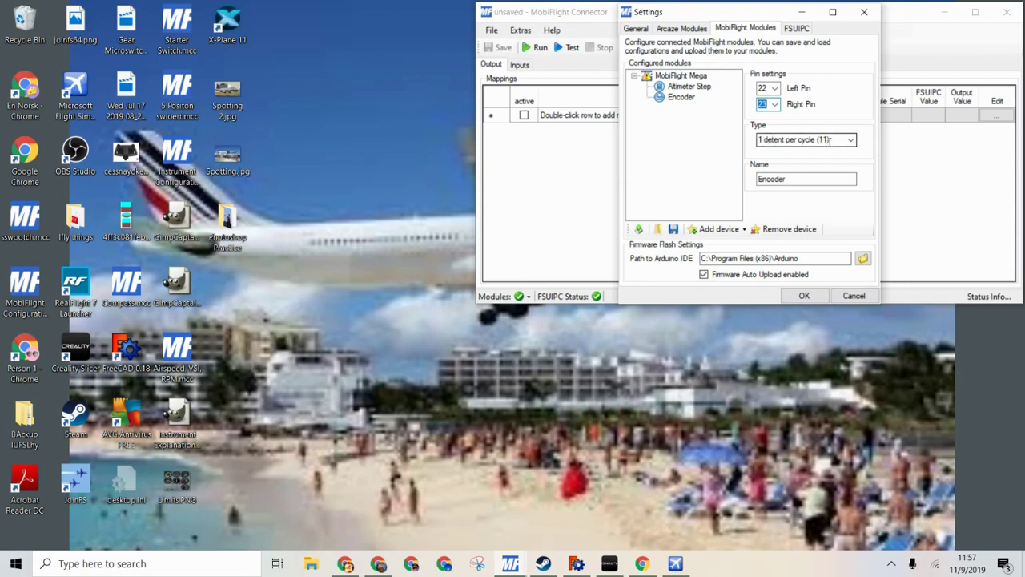
Step: Name the encoder 'Alt Setting' and upload the configuration to the MobiFlight Mega
{"action": "left_click", "coordinate": [791, 179]}
{"action": "left_click_drag", "start_coordinate": [791, 179], "coordinate": [741, 186]}
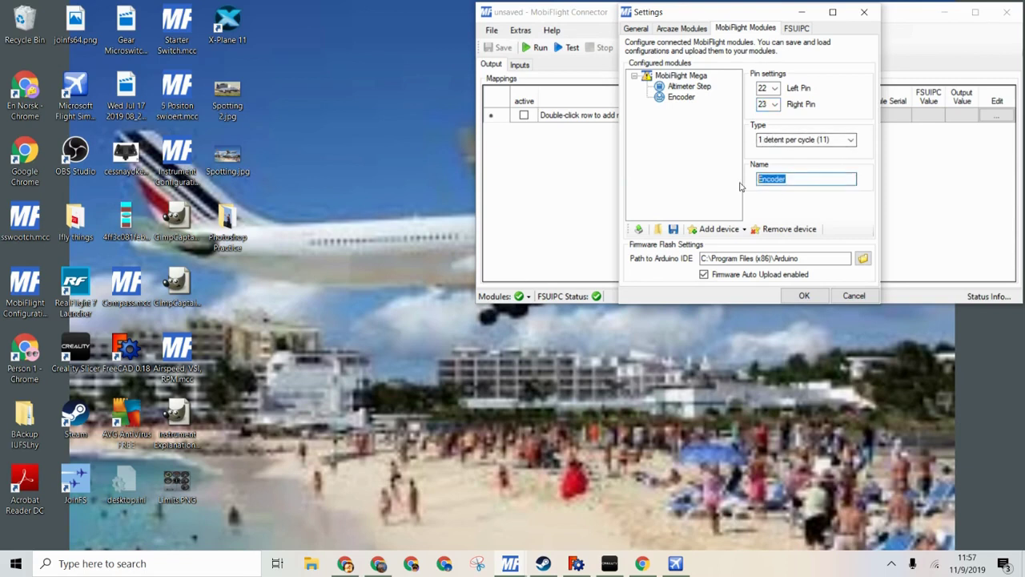
{"action": "type", "text": "Alt S"}
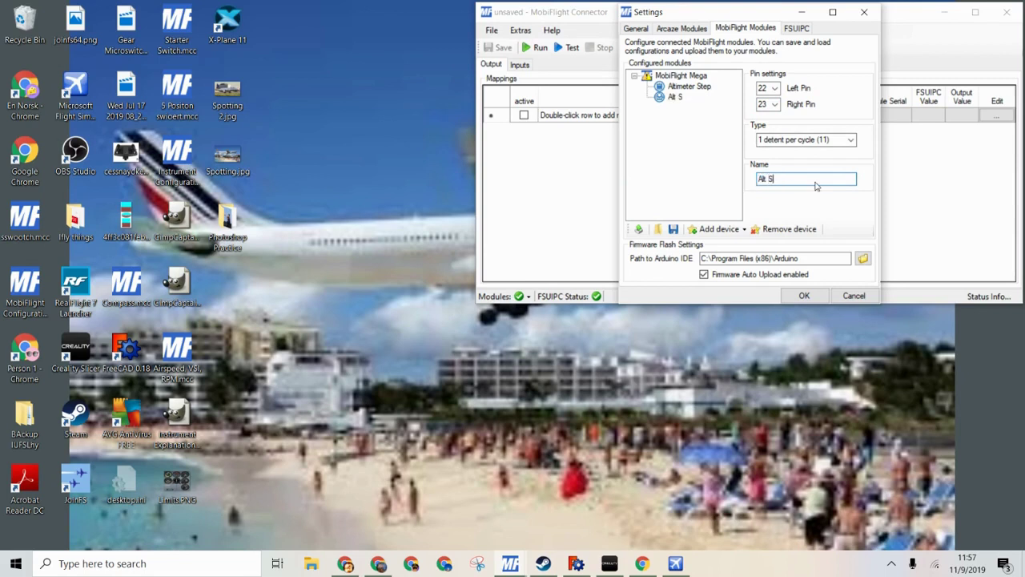
{"action": "type", "text": "etting"}
{"action": "left_click", "coordinate": [638, 231]}
{"action": "left_click", "coordinate": [550, 329]}
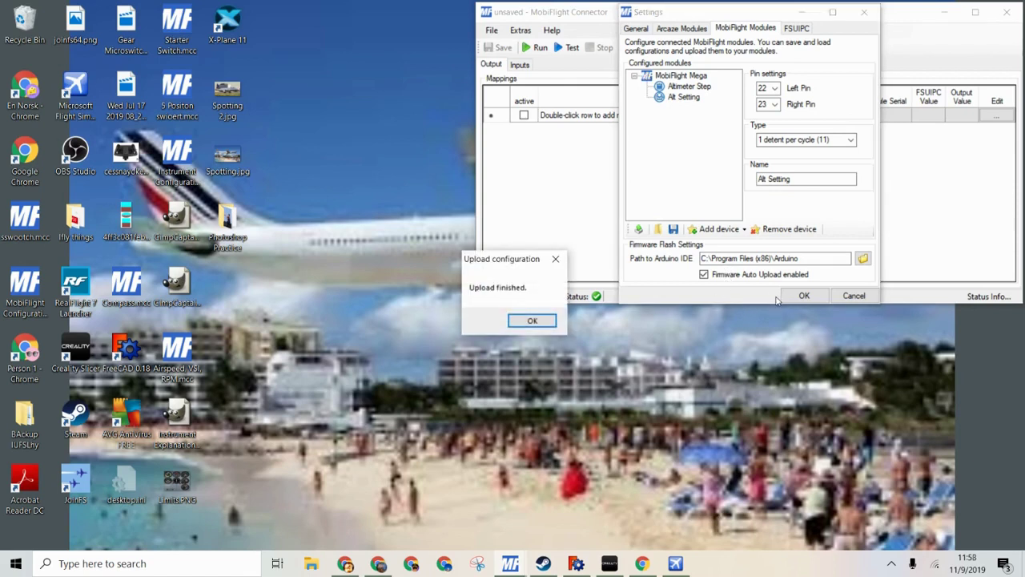
{"action": "left_click", "coordinate": [537, 323]}
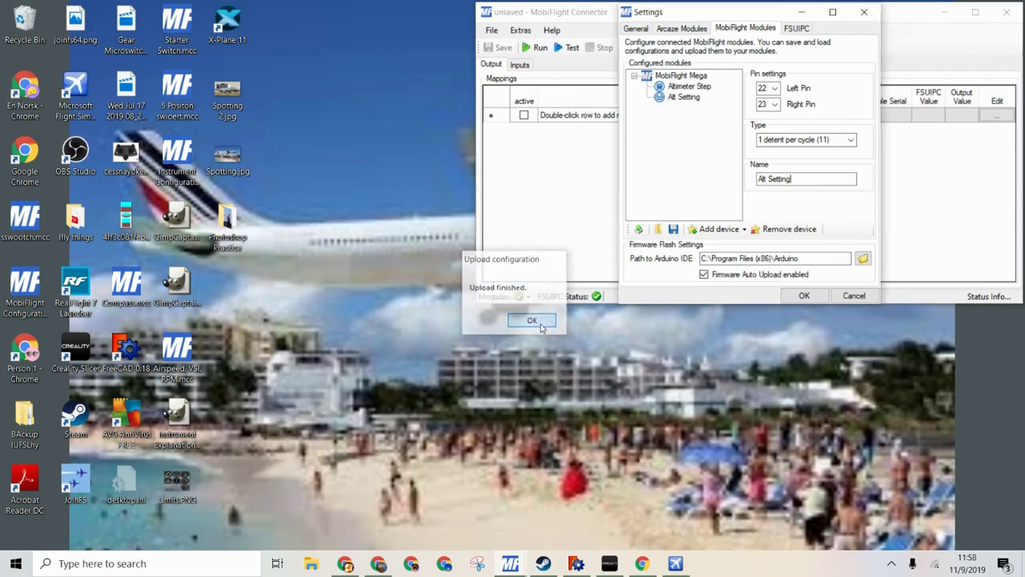
Step: Save the settings, add an Inputs row described 'Altimeter Setting', and open its configuration wizard
{"action": "left_click", "coordinate": [811, 298]}
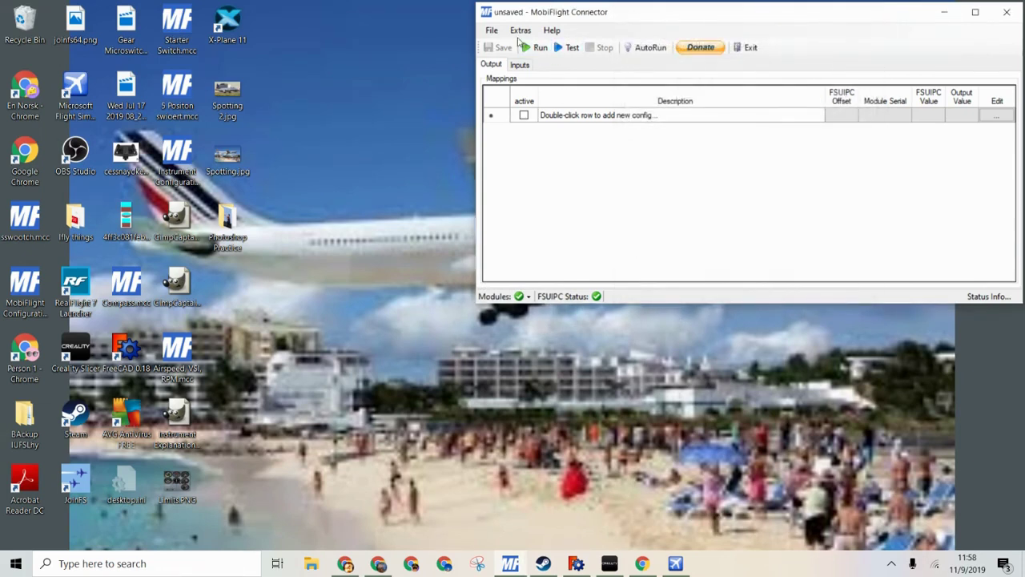
{"action": "left_click", "coordinate": [519, 68]}
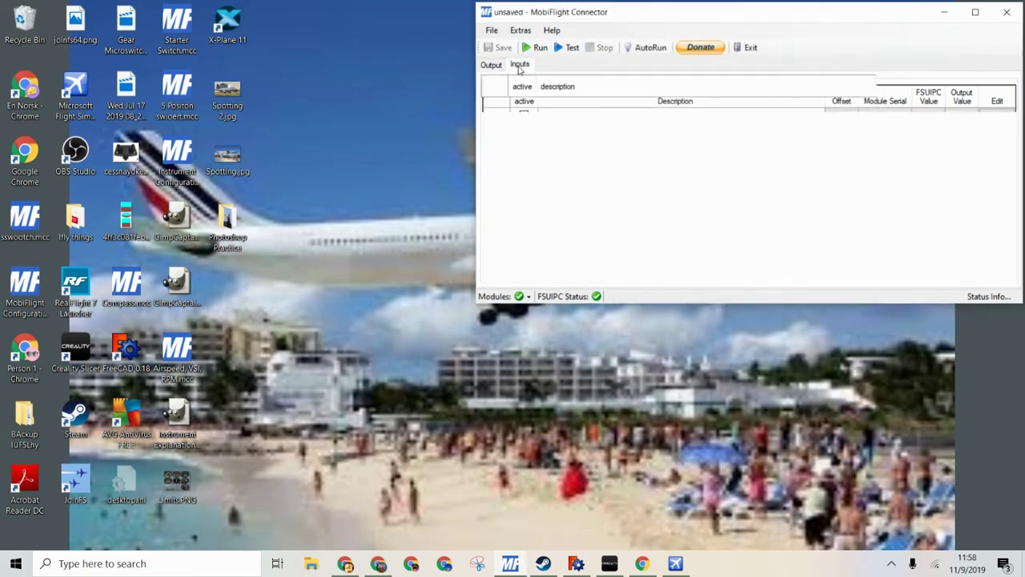
{"action": "double_click", "coordinate": [569, 112]}
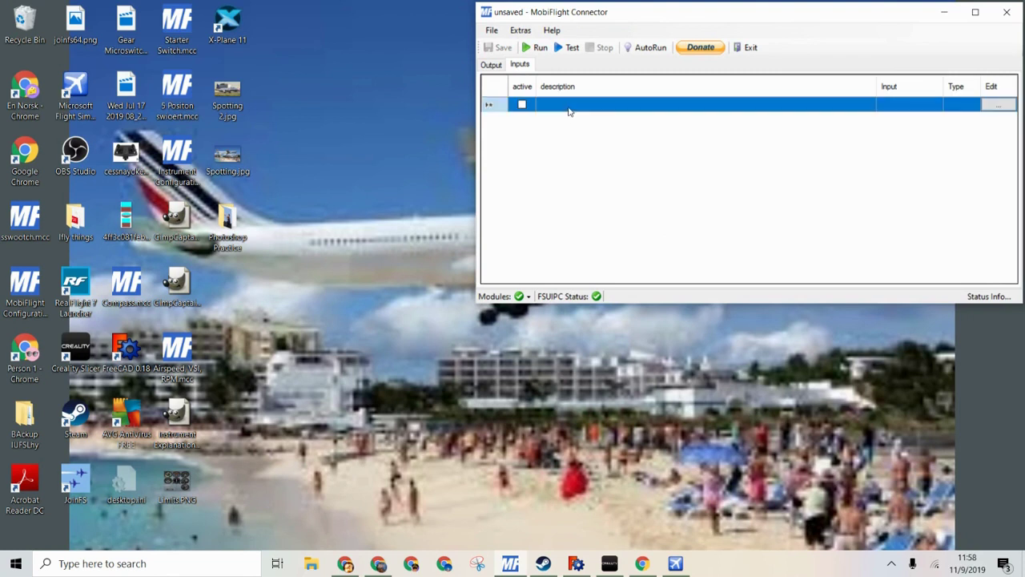
{"action": "left_click", "coordinate": [569, 106]}
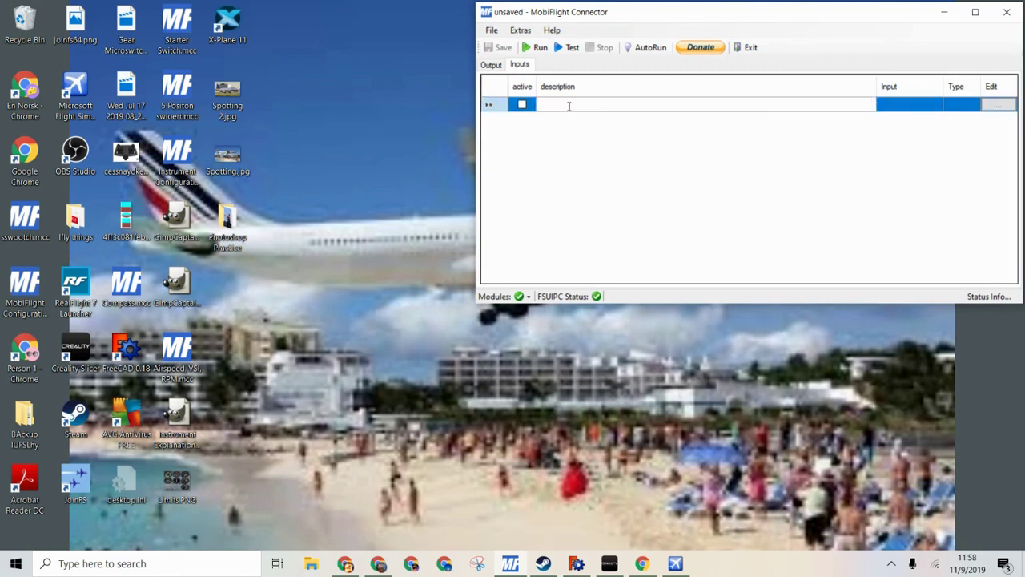
{"action": "type", "text": "Altimeter Setting"}
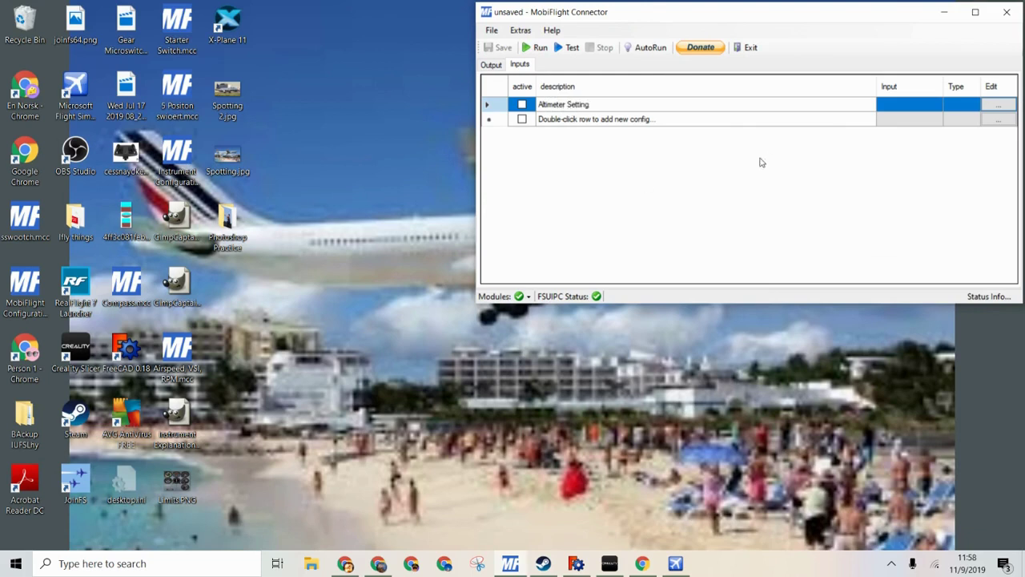
{"action": "left_click", "coordinate": [1002, 106]}
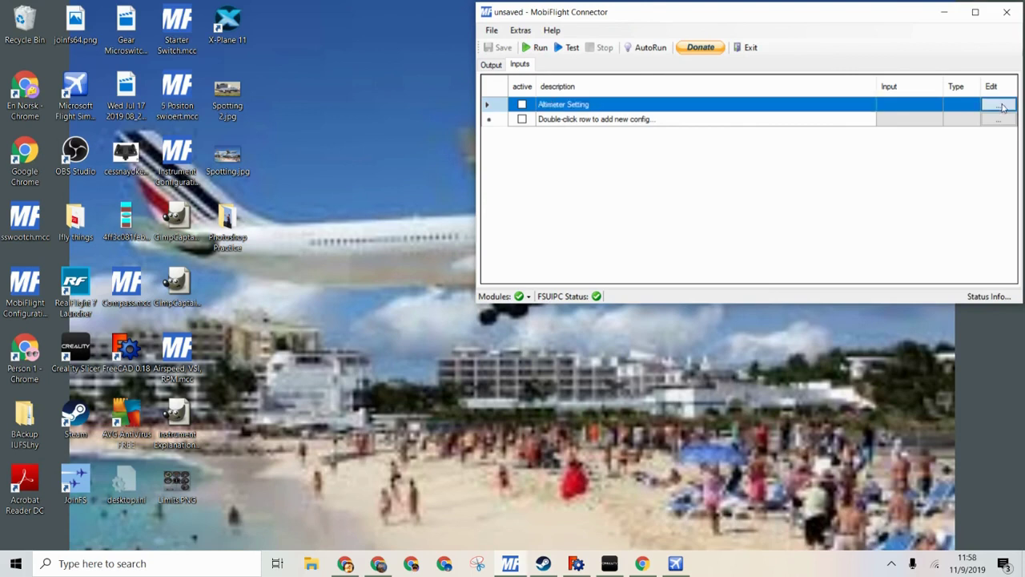
{"action": "left_click", "coordinate": [1002, 107]}
Step: Select the MobiFlight Mega module and the Alt Setting encoder as the input device
{"action": "left_click", "coordinate": [682, 25]}
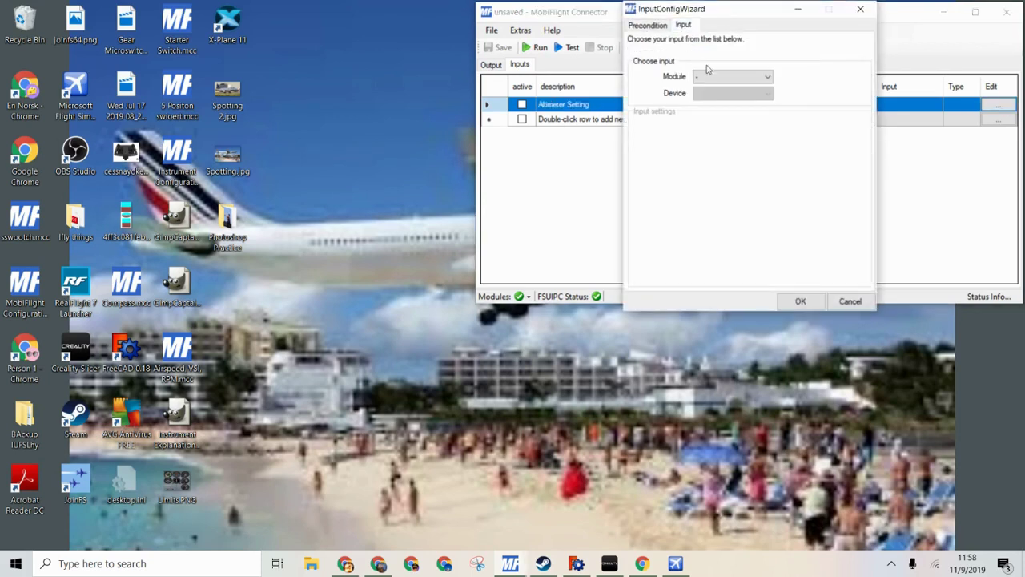
{"action": "left_click", "coordinate": [714, 78]}
{"action": "left_click", "coordinate": [715, 96]}
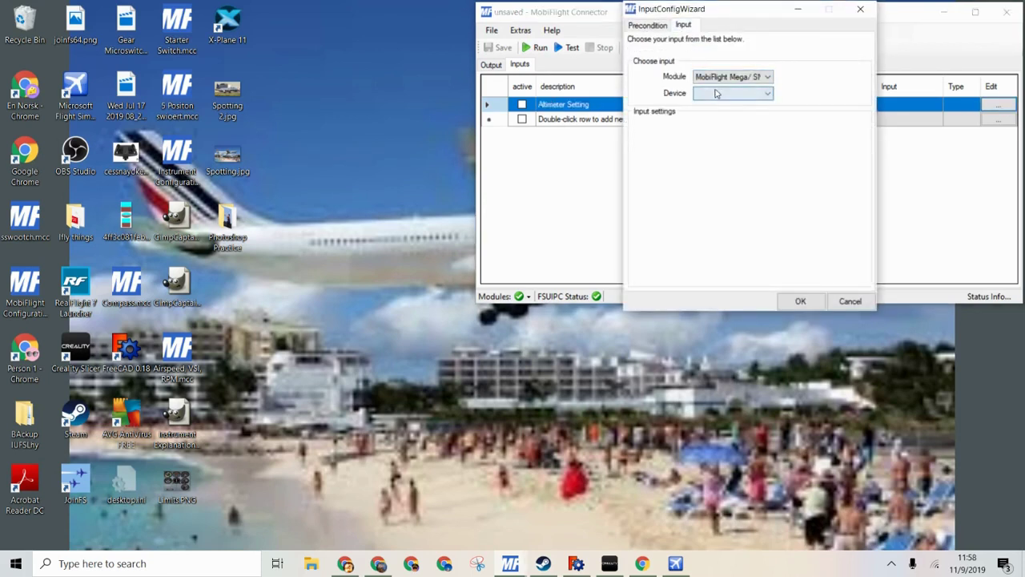
{"action": "left_click", "coordinate": [717, 94]}
{"action": "left_click", "coordinate": [719, 106]}
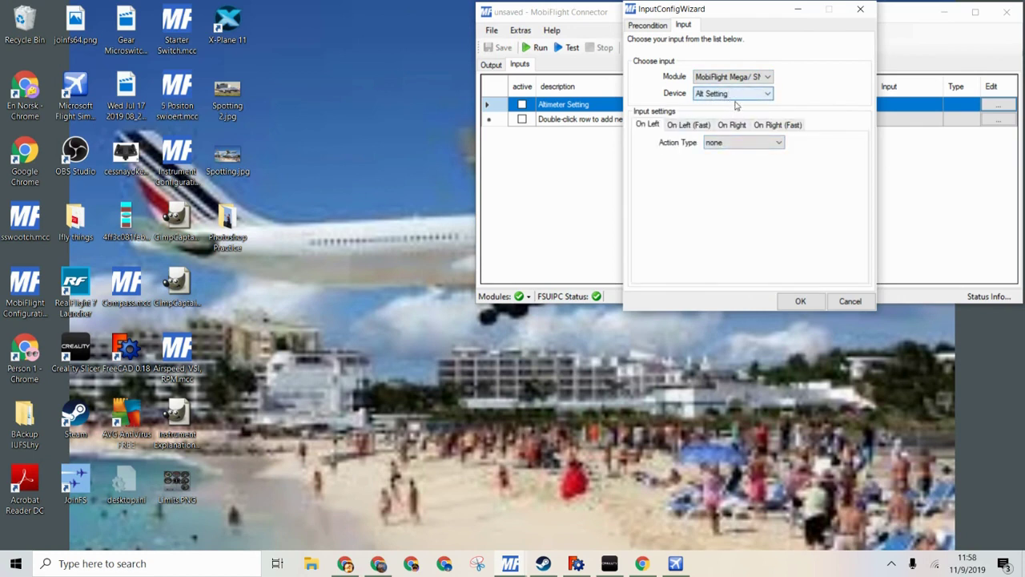
Step: Apply the Cockpit - Altimeter setting (mb) preset to left turns
{"action": "left_click", "coordinate": [738, 147]}
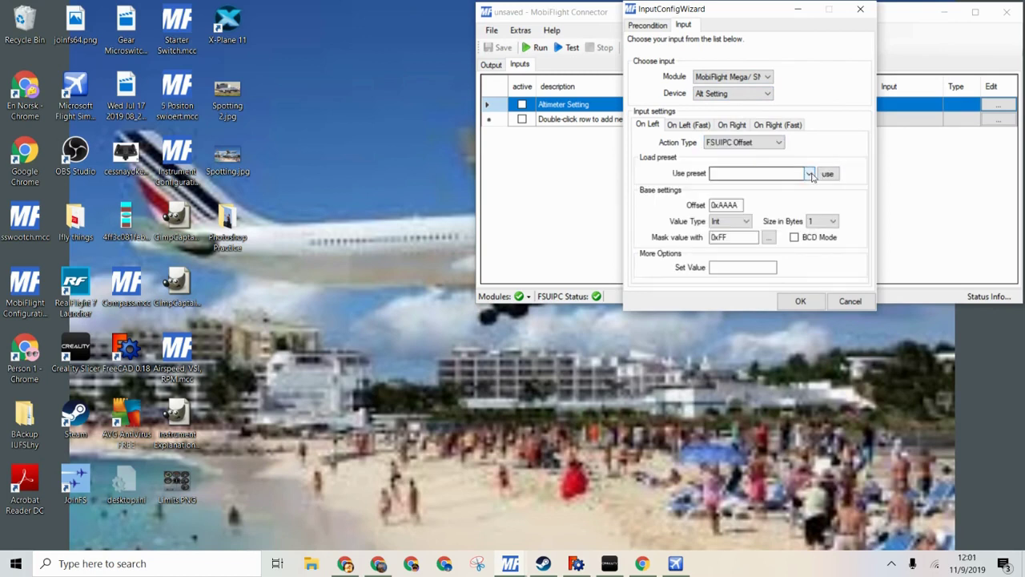
{"action": "left_click", "coordinate": [810, 174]}
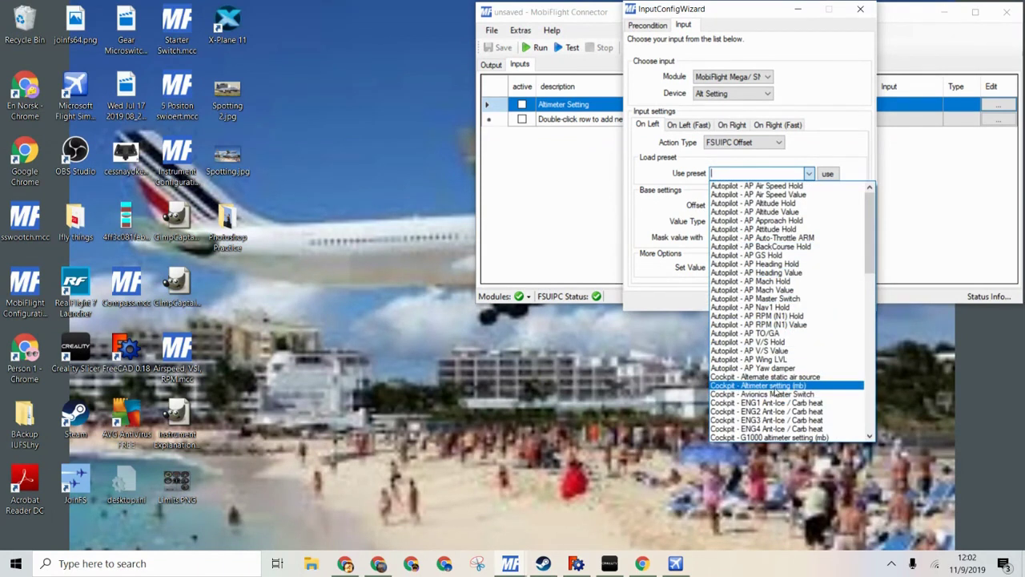
{"action": "left_click", "coordinate": [775, 386]}
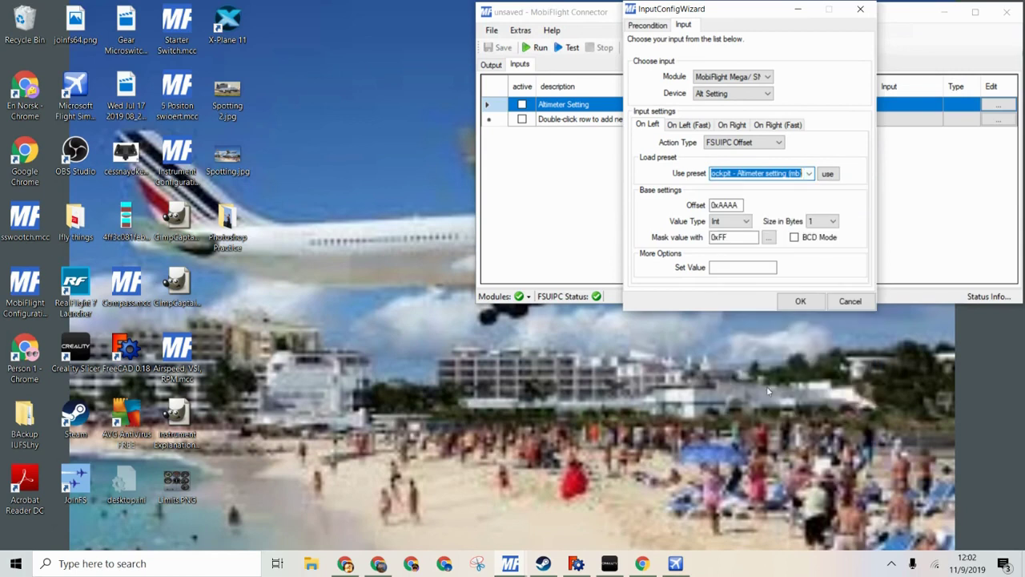
{"action": "left_click", "coordinate": [827, 174]}
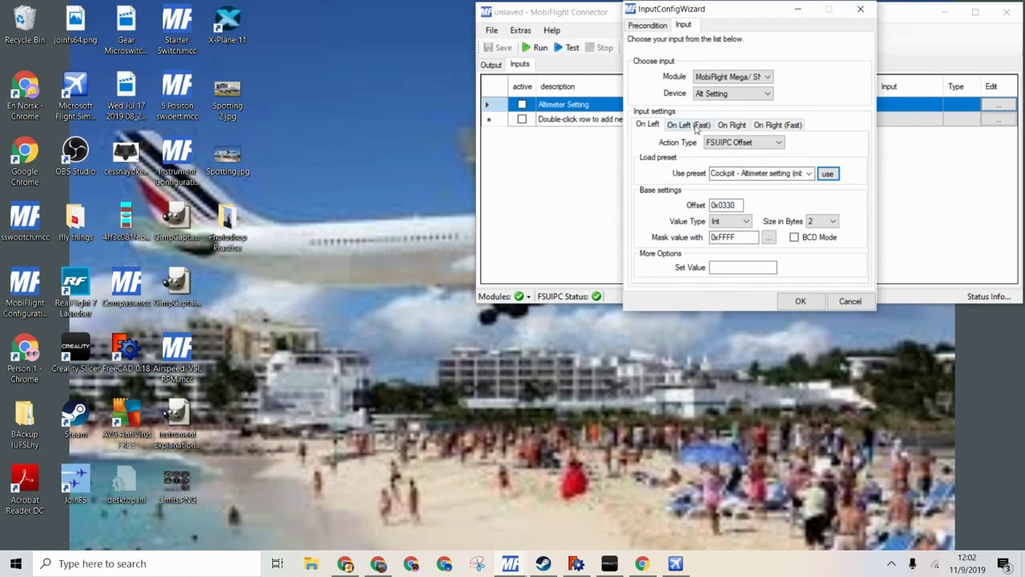
Step: Make right turns write an FSUIPC Offset using the altimeter setting preset
{"action": "left_click", "coordinate": [734, 127]}
{"action": "left_click", "coordinate": [744, 151]}
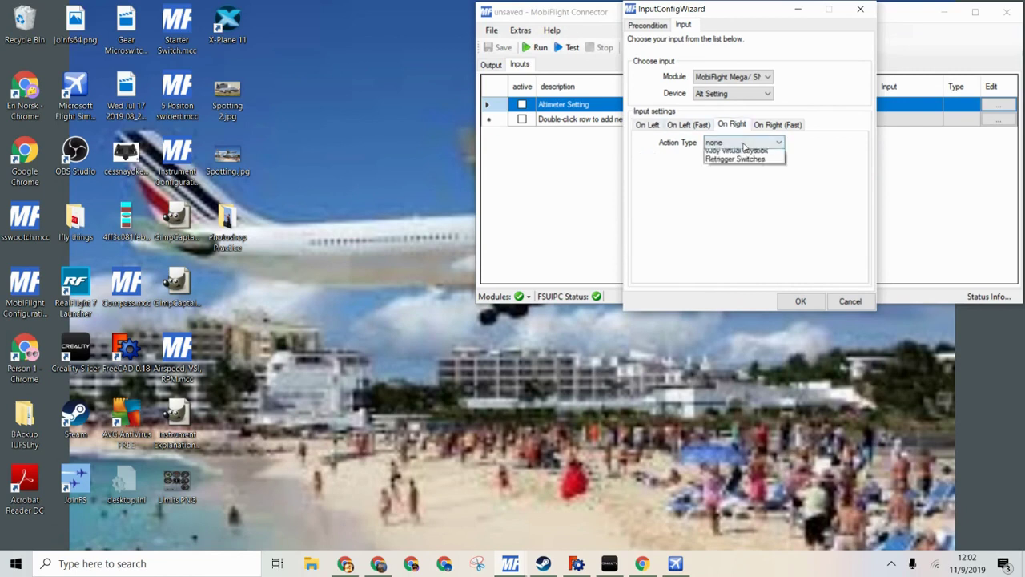
{"action": "left_click", "coordinate": [745, 164]}
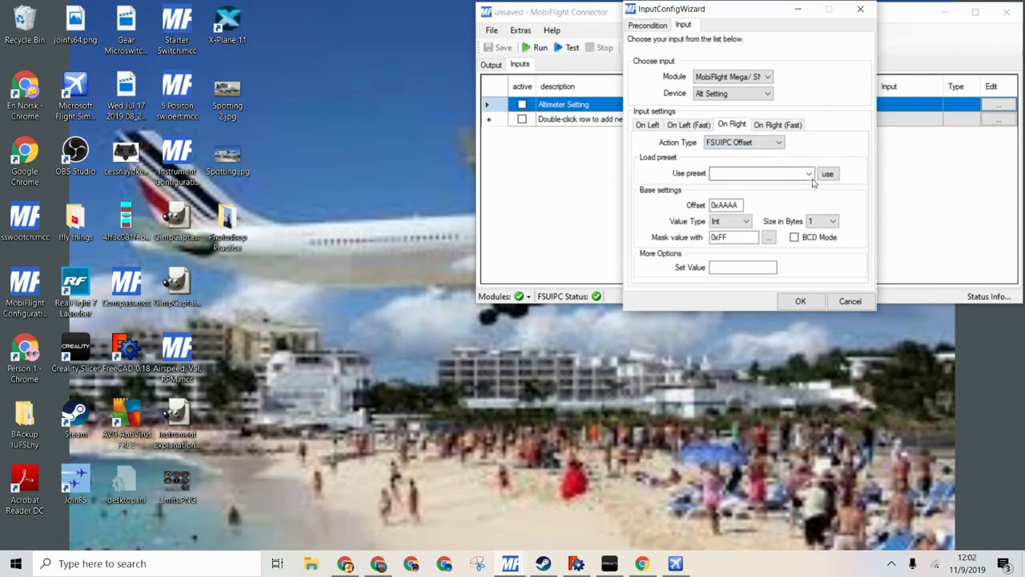
{"action": "left_click", "coordinate": [807, 173]}
{"action": "left_click", "coordinate": [760, 307]}
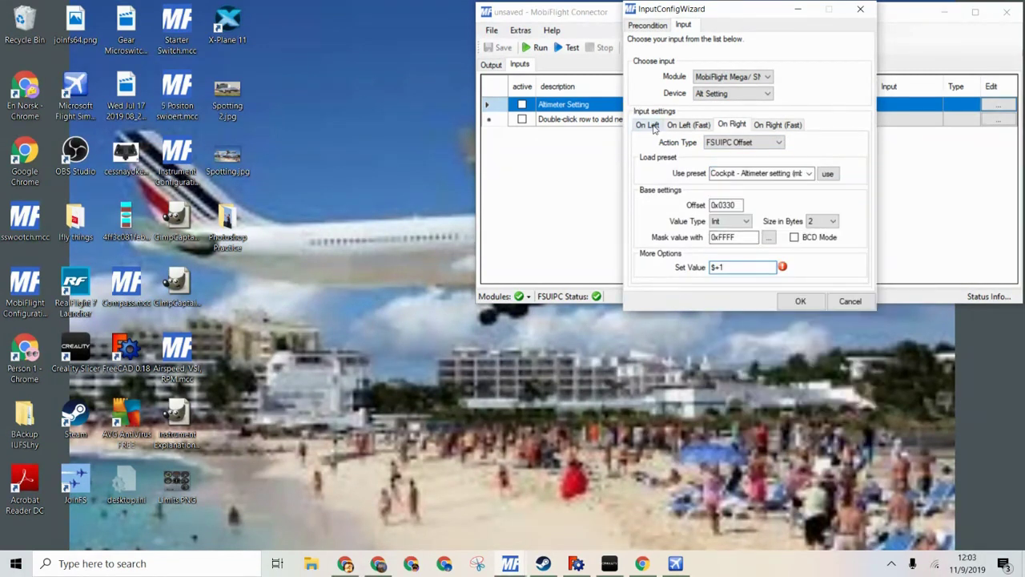
Step: Review the left-turn $-1 and right-turn $+1 set values on offset 0x0330
{"action": "left_click", "coordinate": [653, 126]}
{"action": "left_click", "coordinate": [712, 269]}
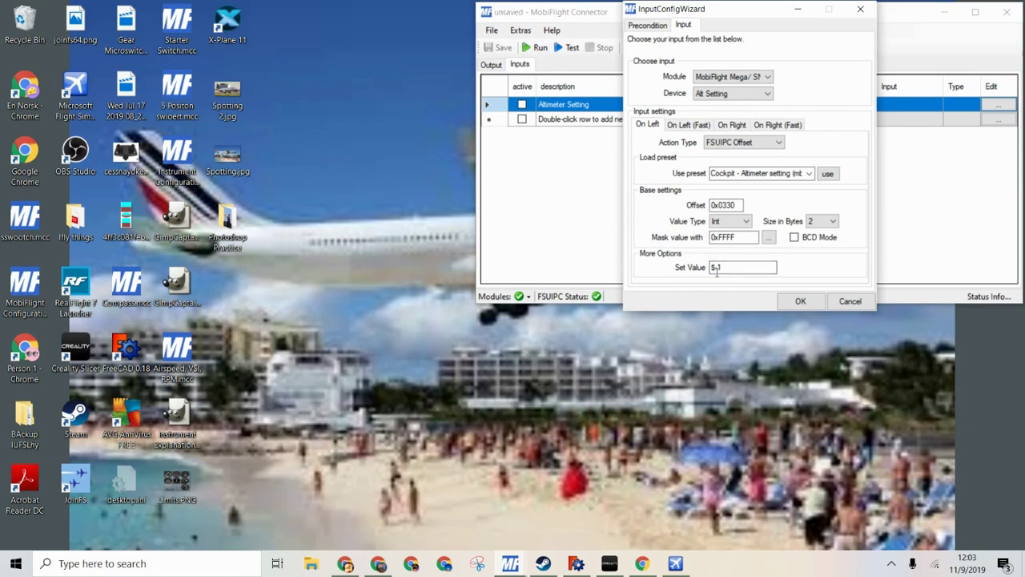
{"action": "left_click", "coordinate": [730, 126]}
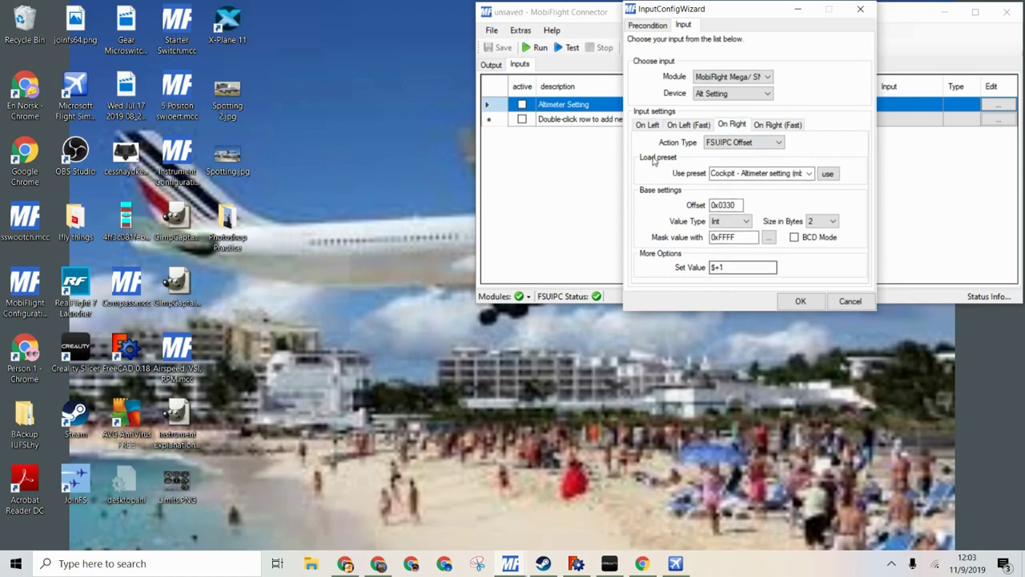
{"action": "left_click", "coordinate": [640, 126]}
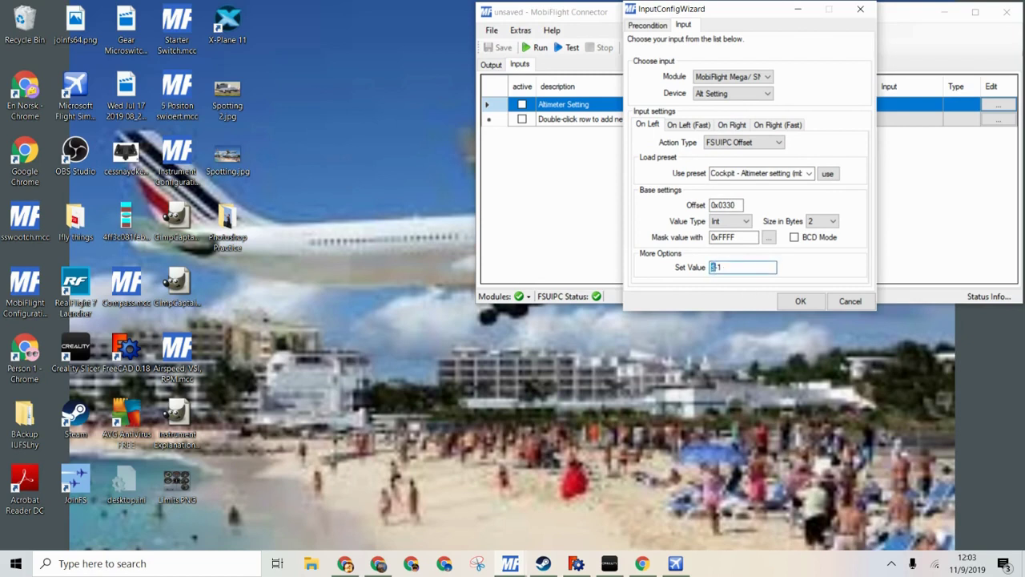
{"action": "left_click", "coordinate": [713, 270]}
{"action": "left_click", "coordinate": [733, 125]}
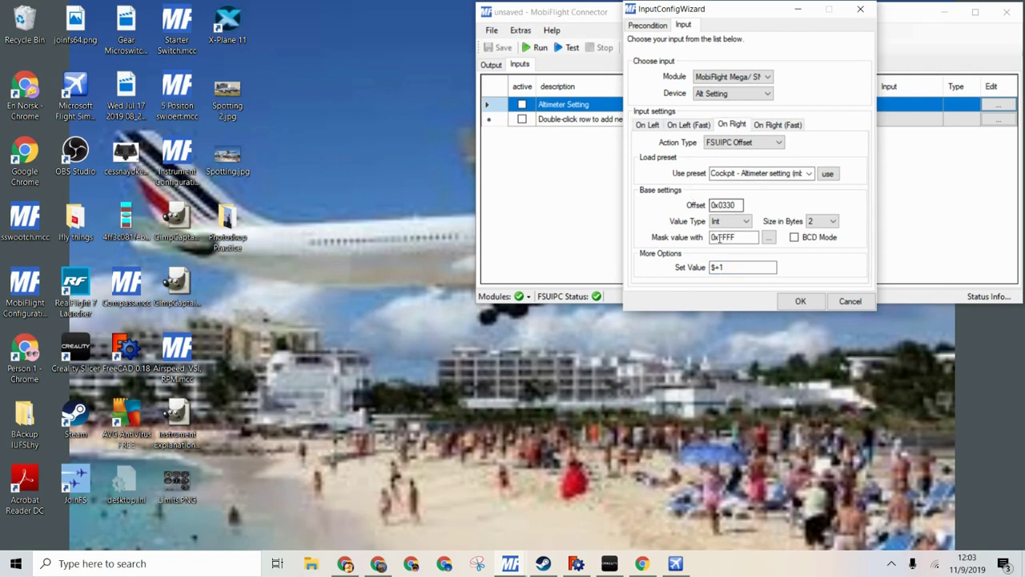
{"action": "left_click_drag", "start_coordinate": [709, 267], "coordinate": [726, 267]}
Step: Save the encoder input, activate the Altimeter Setting row, and run the configuration
{"action": "left_click", "coordinate": [800, 301]}
{"action": "left_click", "coordinate": [522, 105]}
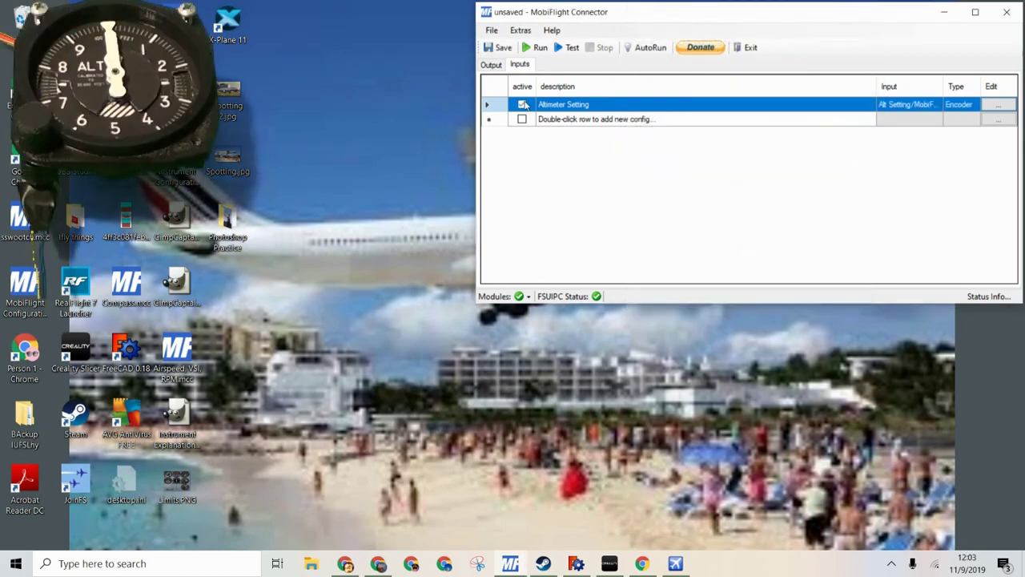
{"action": "left_click", "coordinate": [535, 47]}
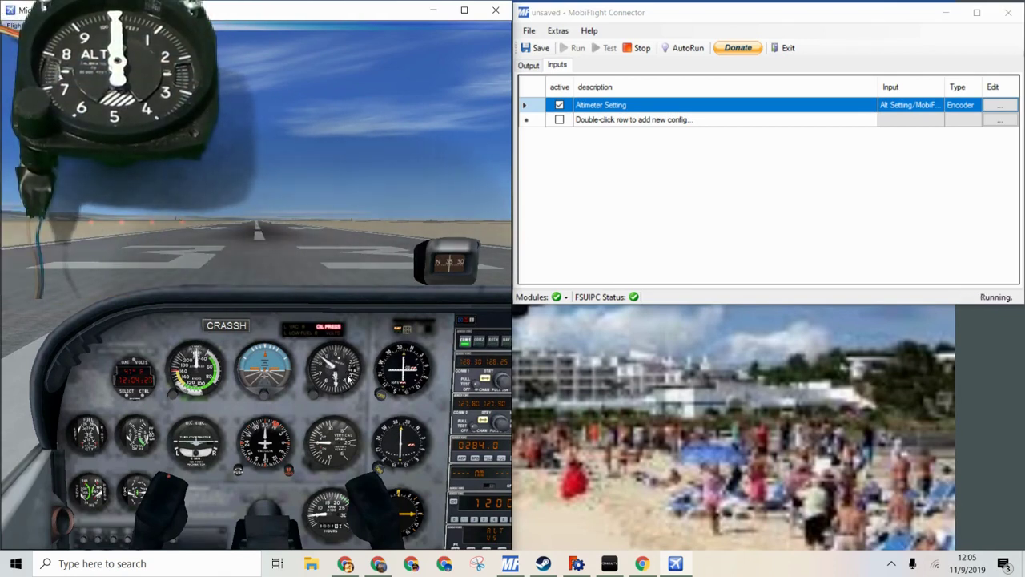
Step: Edit the Altimeter Setting input's step values to $-5 for left and $+5 for right turns
{"action": "left_click", "coordinate": [999, 108]}
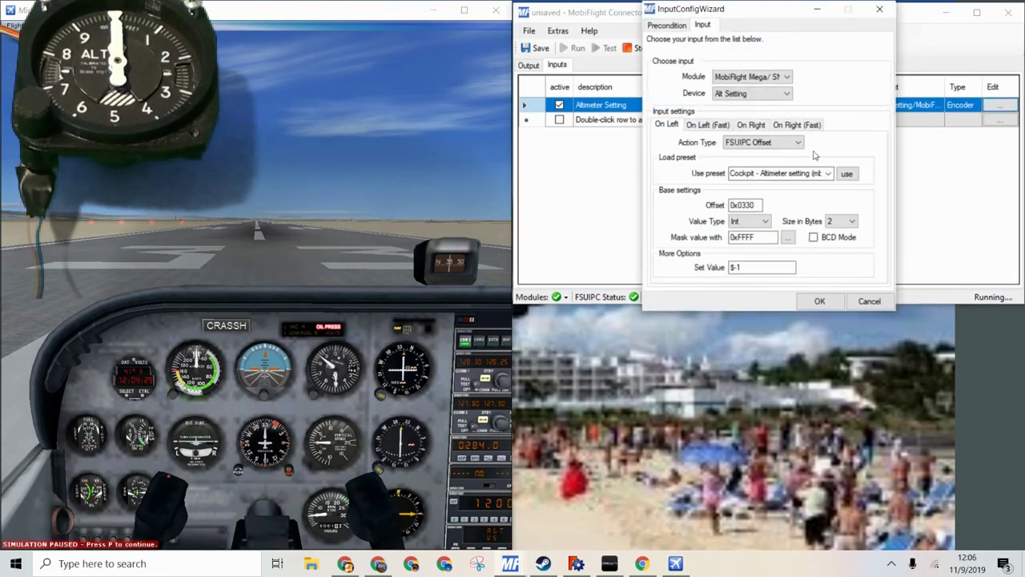
{"action": "left_click", "coordinate": [745, 267]}
{"action": "left_click_drag", "start_coordinate": [743, 268], "coordinate": [735, 268]}
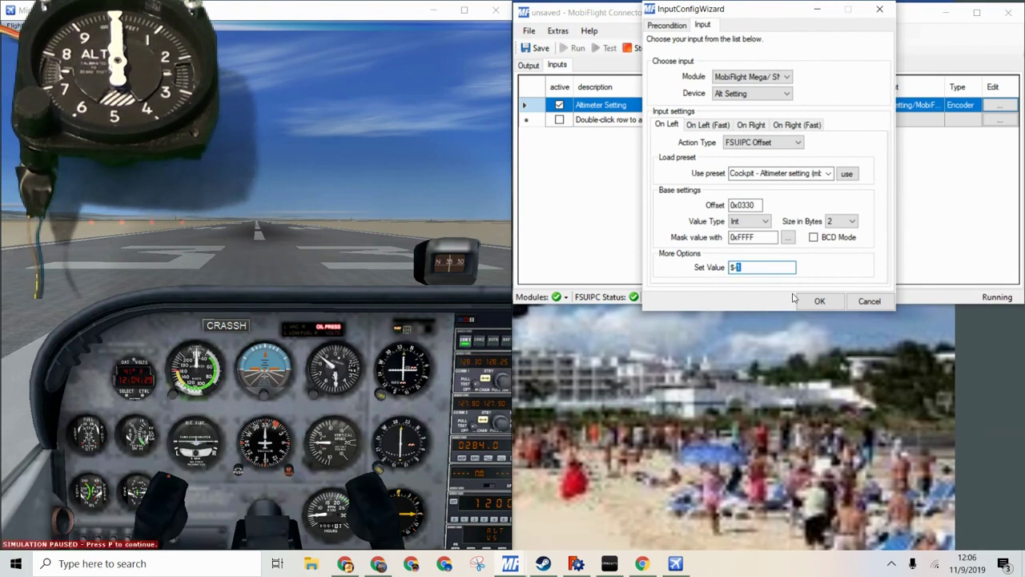
{"action": "type", "text": "-10"}
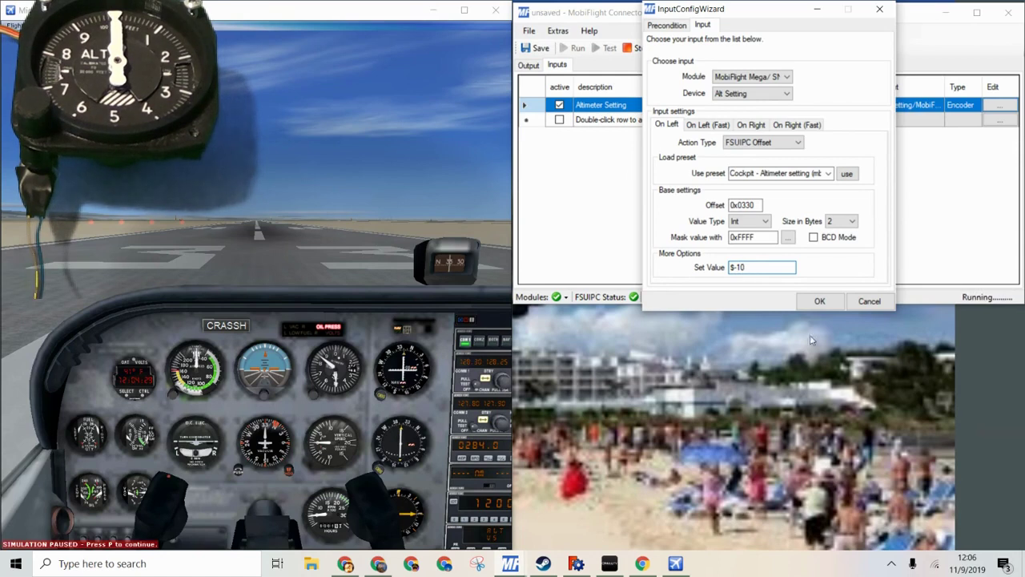
{"action": "left_click", "coordinate": [820, 301]}
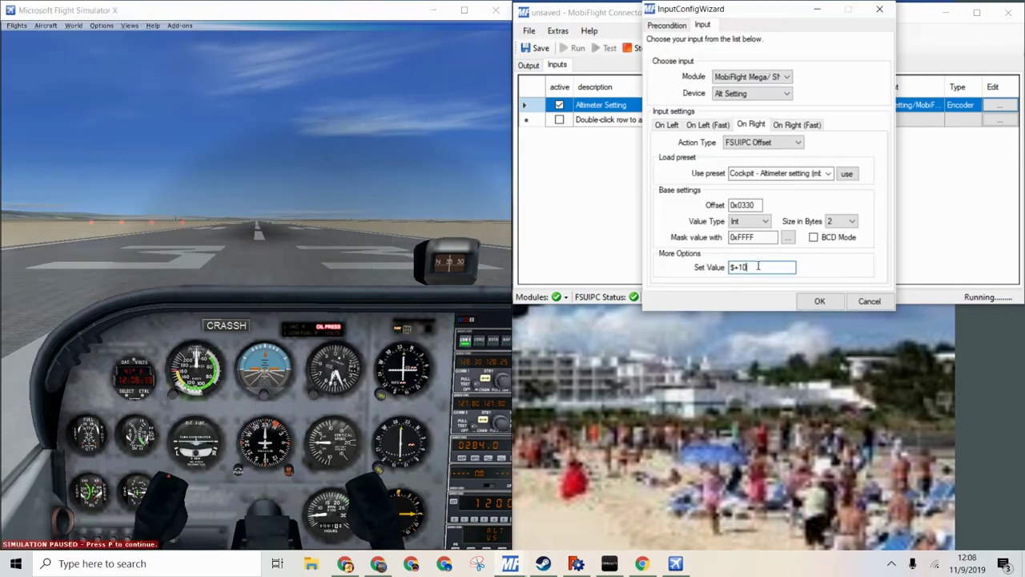
{"action": "left_click", "coordinate": [819, 301]}
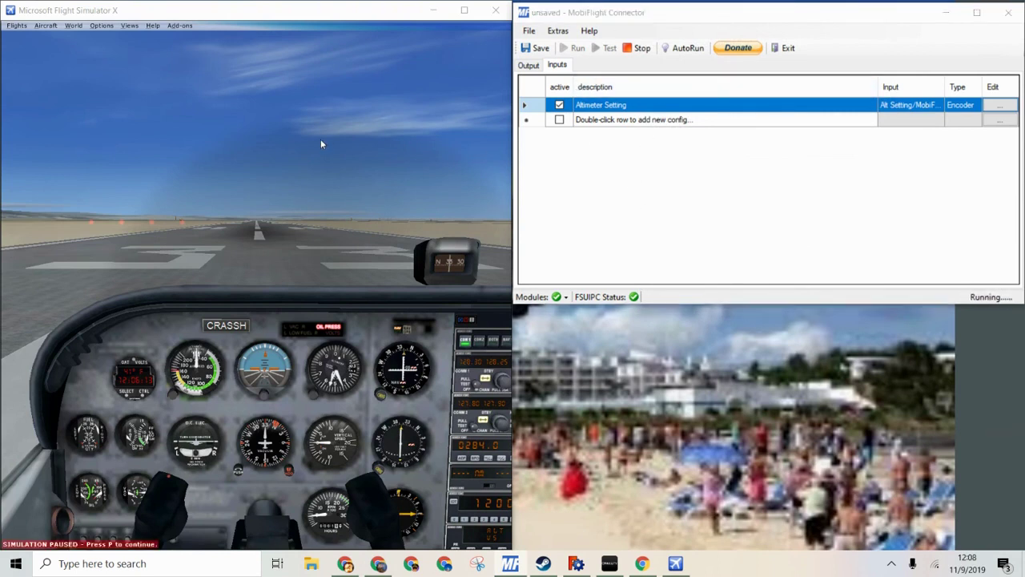
Step: Unpause FSX with P and confirm the $-5 left-turn step in MobiFlight
{"action": "left_click", "coordinate": [337, 152]}
{"action": "key", "text": "p"}
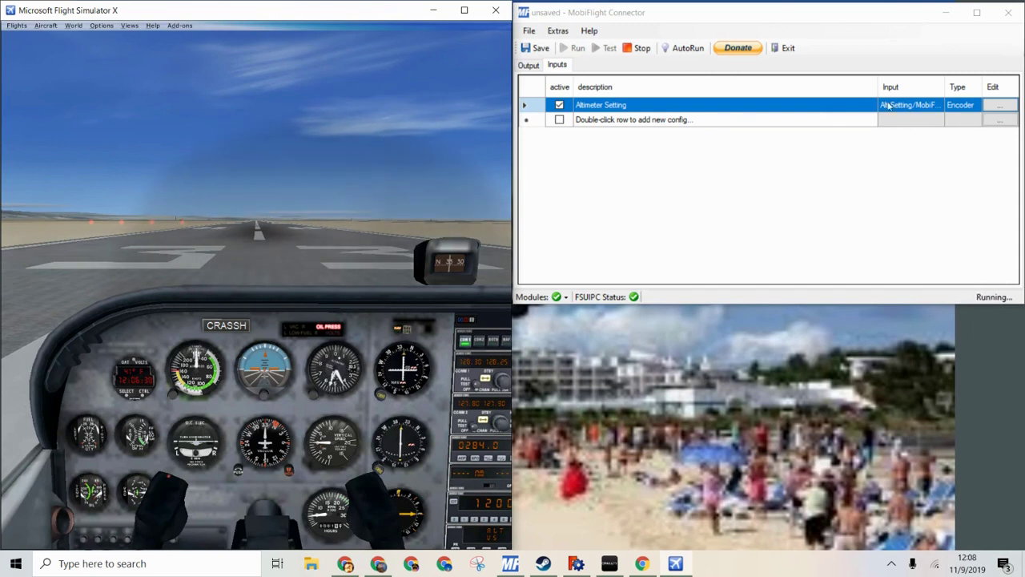
{"action": "left_click", "coordinate": [971, 144]}
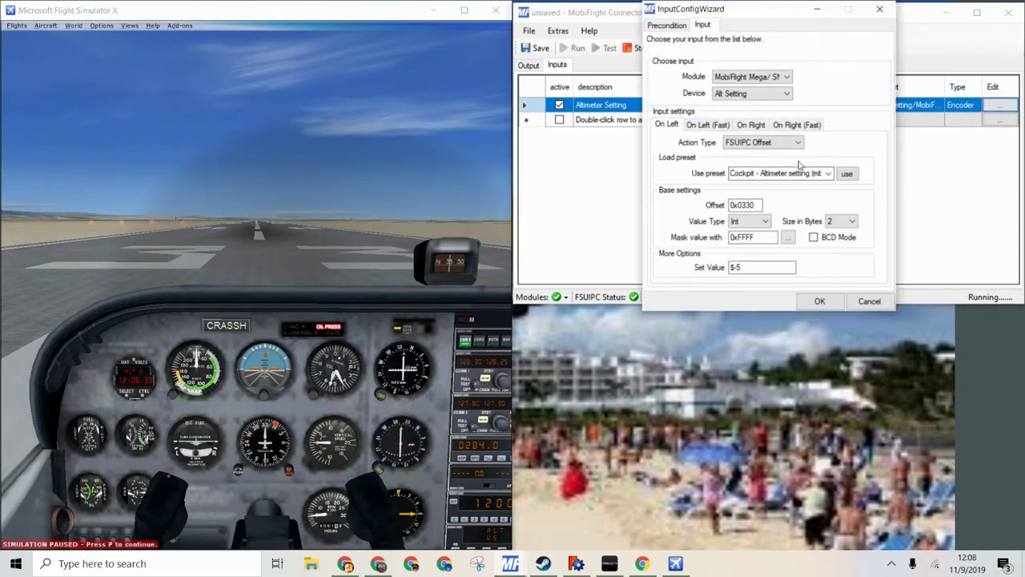
{"action": "left_click", "coordinate": [629, 248]}
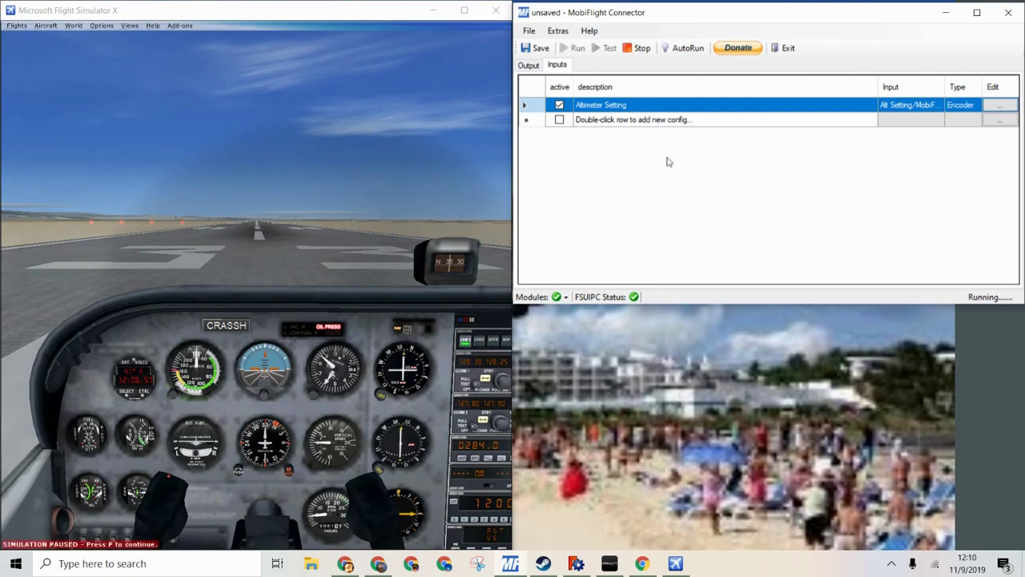
Step: Add an Output row described 'Altimeter Stepper' and open its ConfigWizard
{"action": "left_click", "coordinate": [528, 66]}
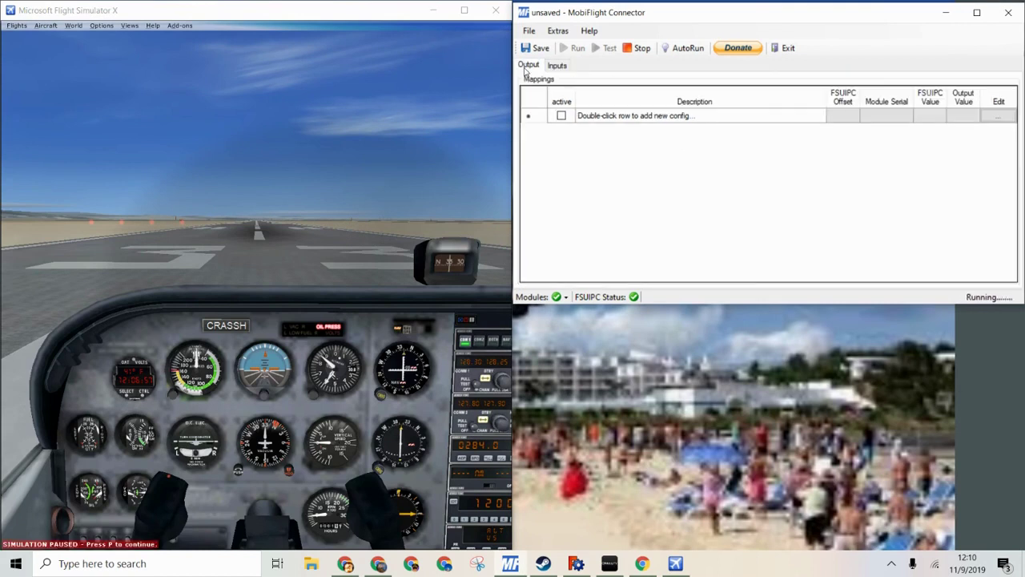
{"action": "double_click", "coordinate": [592, 118]}
{"action": "left_click", "coordinate": [998, 116]}
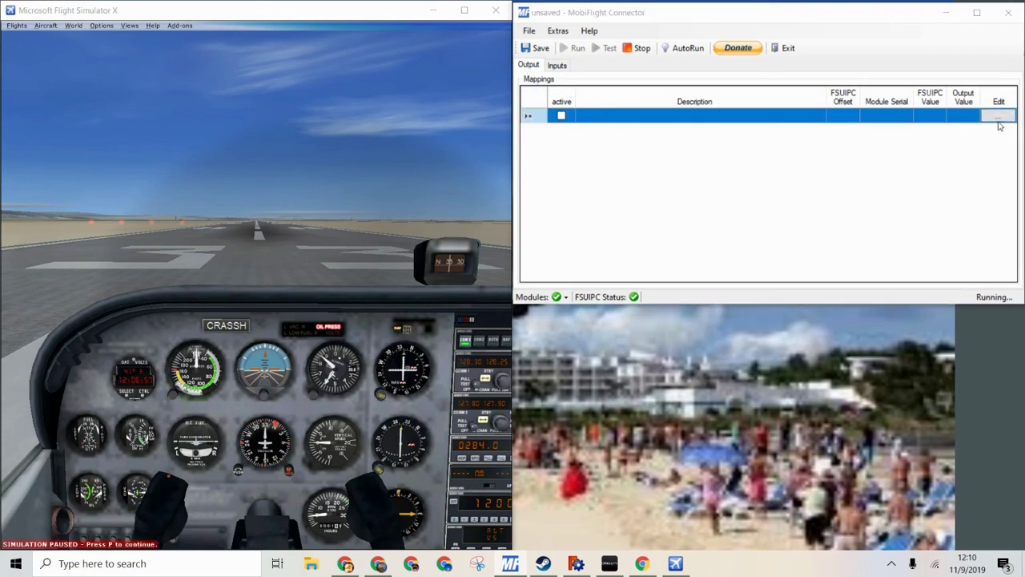
{"action": "left_click", "coordinate": [608, 254]}
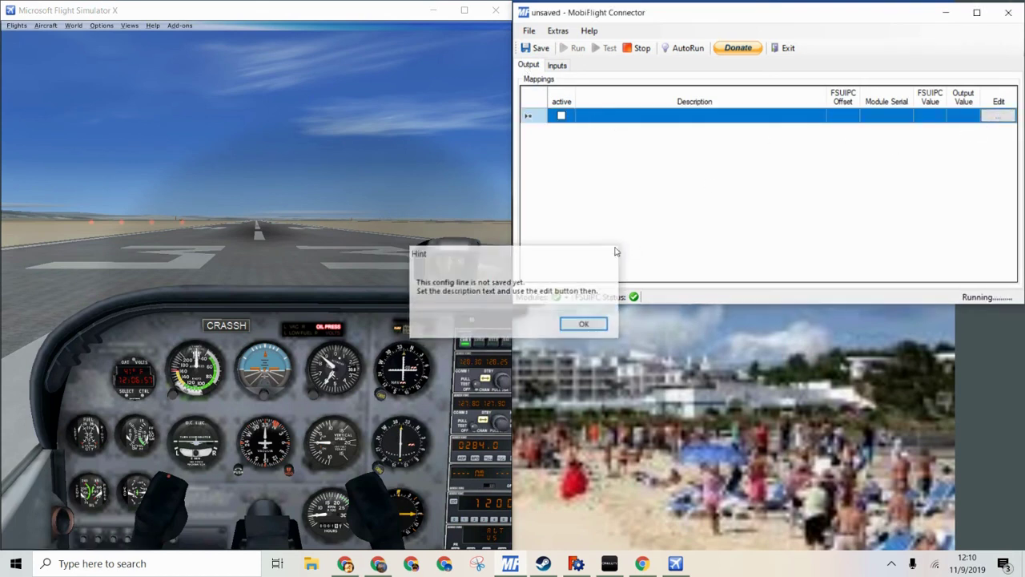
{"action": "left_click", "coordinate": [612, 119]}
{"action": "type", "text": "Alt"}
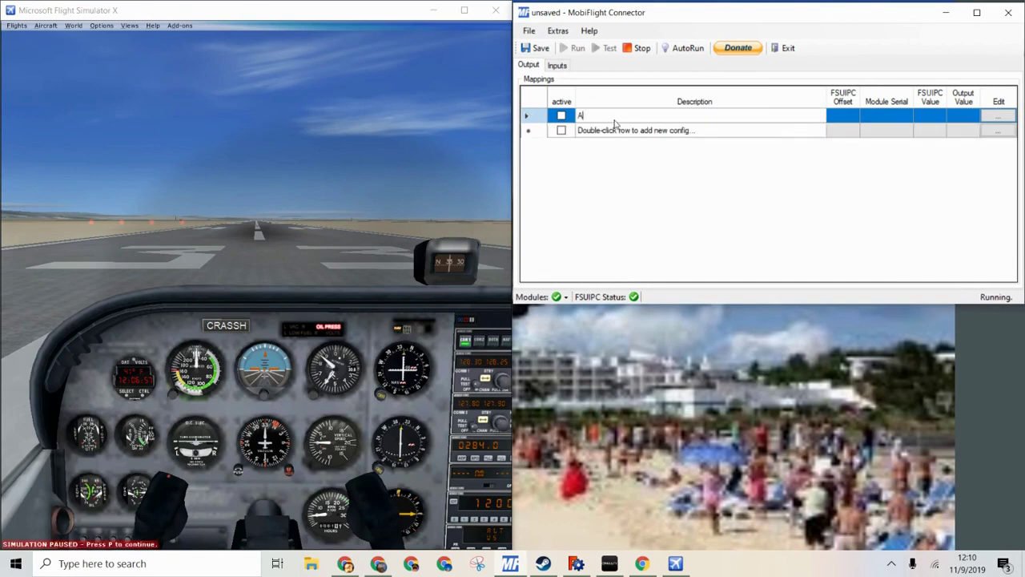
{"action": "type", "text": "imeter Stepper"}
{"action": "left_click", "coordinate": [1001, 120]}
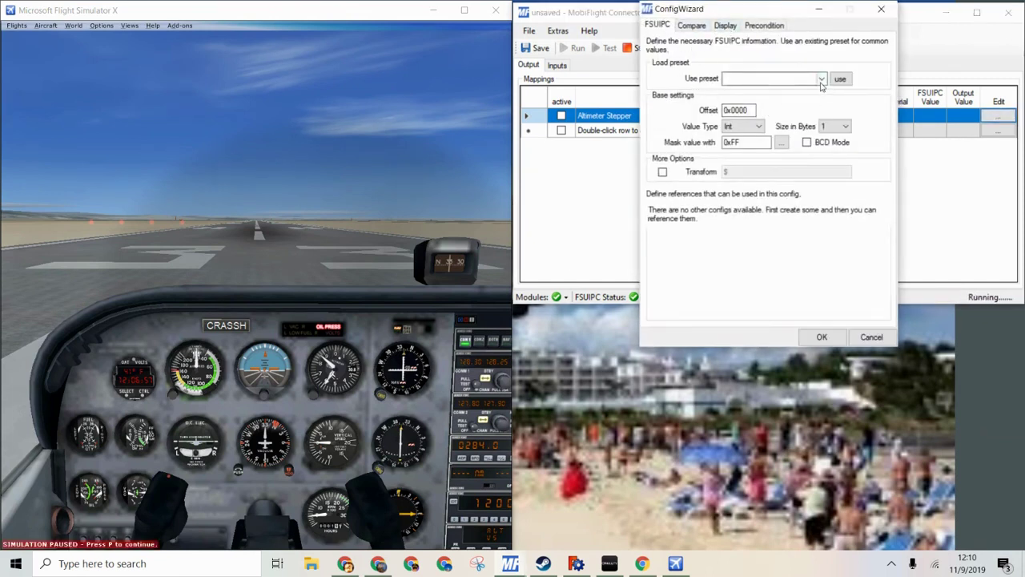
Step: Load the Pos./Attitude altitude preset, edit the offset, and set data size to 4 bytes
{"action": "left_click", "coordinate": [821, 79]}
{"action": "left_click_drag", "start_coordinate": [885, 108], "coordinate": [883, 144]}
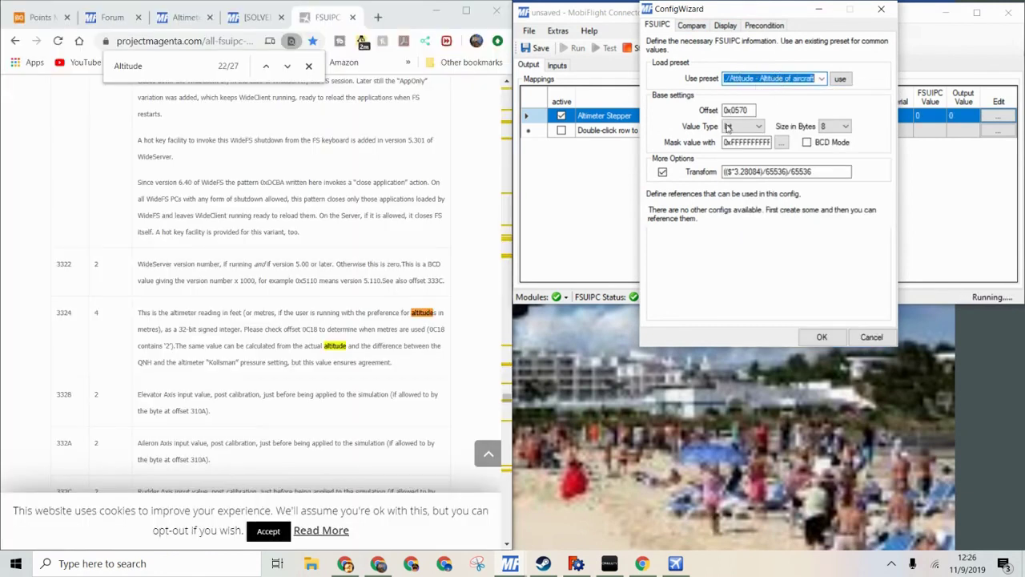
{"action": "left_click_drag", "start_coordinate": [753, 110], "coordinate": [713, 110]}
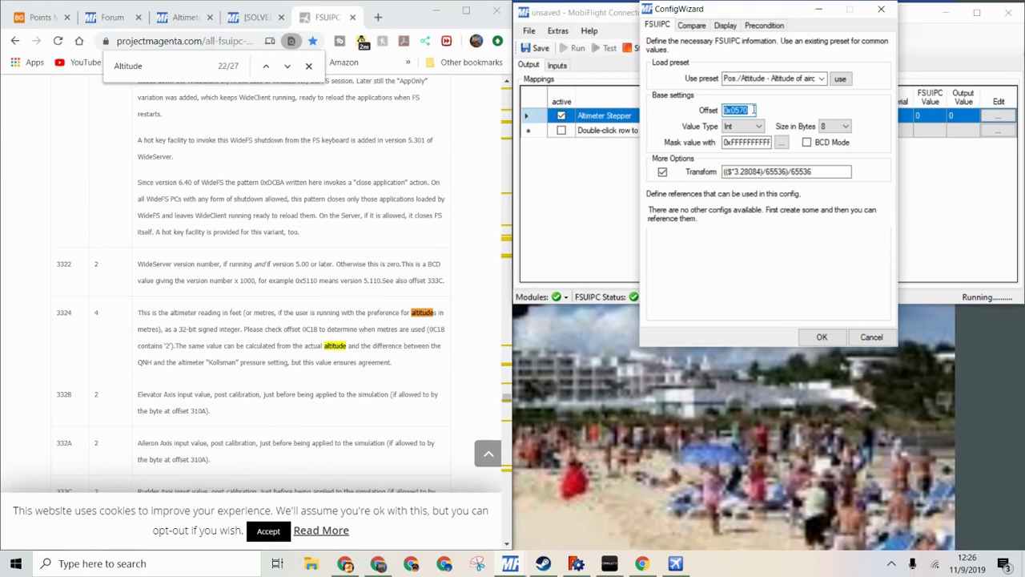
{"action": "type", "text": "3324"}
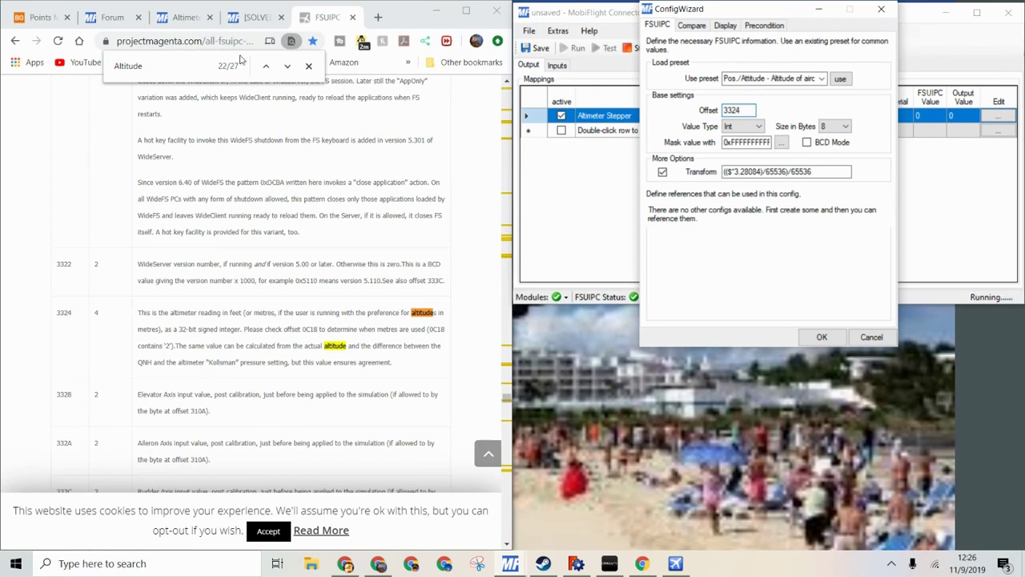
{"action": "left_click", "coordinate": [845, 125]}
{"action": "left_click", "coordinate": [843, 157]}
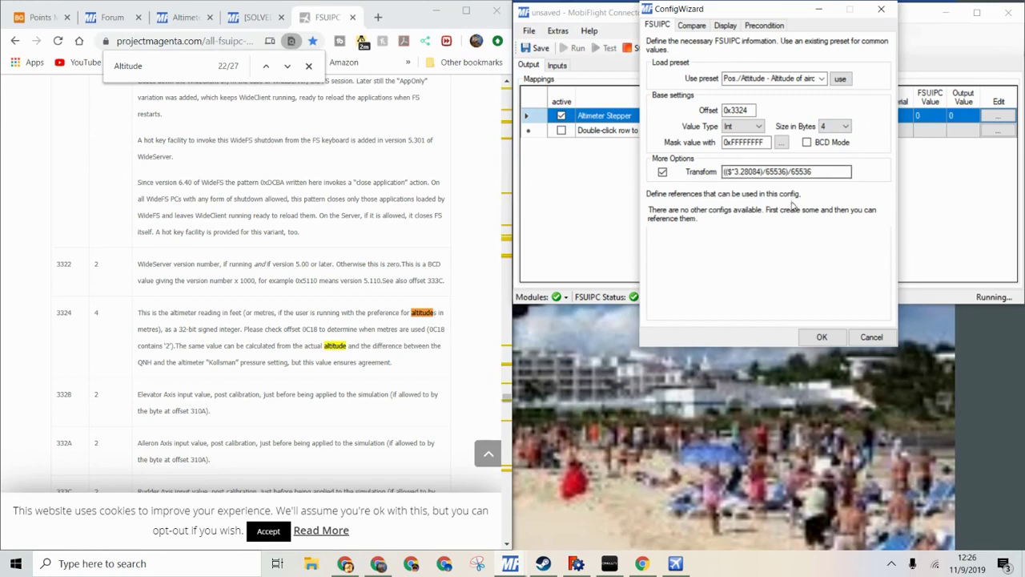
Step: Look up offset 3324 in the FSUIPC offset reference and turn off the transform formula
{"action": "left_click", "coordinate": [211, 328]}
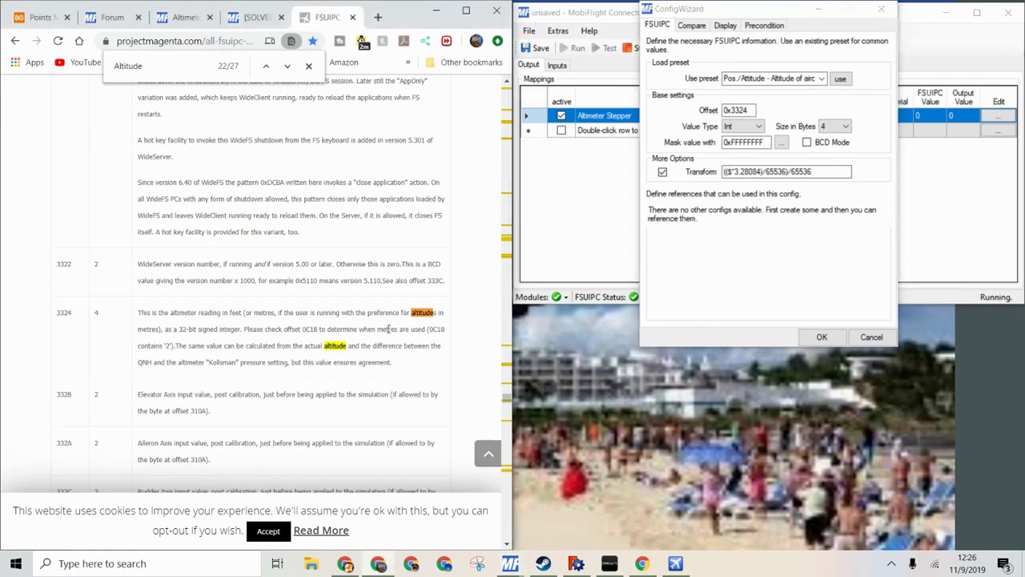
{"action": "left_click_drag", "start_coordinate": [389, 328], "coordinate": [213, 328]}
{"action": "left_click", "coordinate": [447, 351]}
{"action": "left_click", "coordinate": [757, 187]}
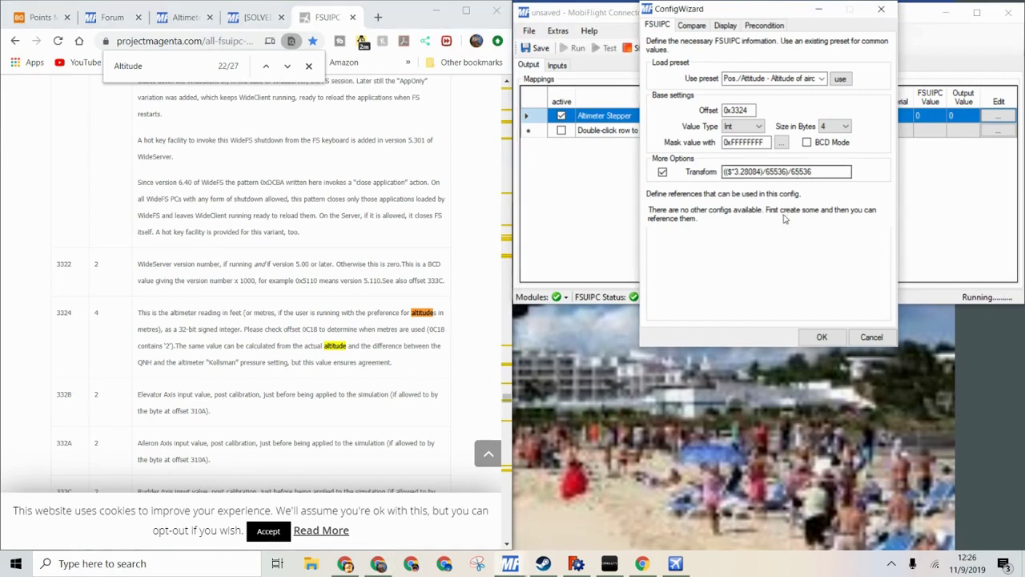
{"action": "left_click", "coordinate": [662, 171]}
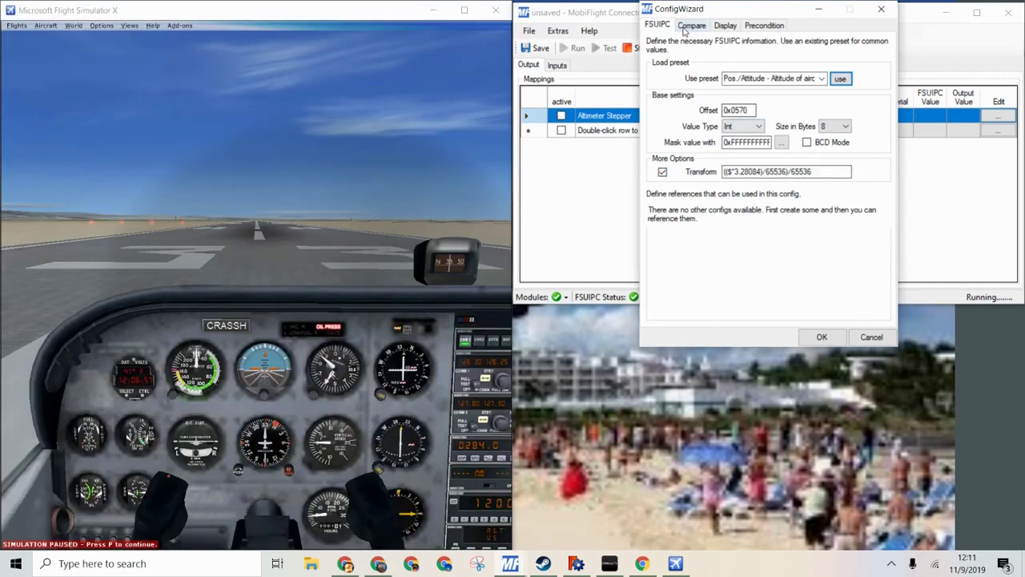
Step: Display the output on the MobiFlight Mega as a Stepper, using the Altimeter Step device
{"action": "left_click", "coordinate": [691, 25]}
{"action": "left_click", "coordinate": [663, 27]}
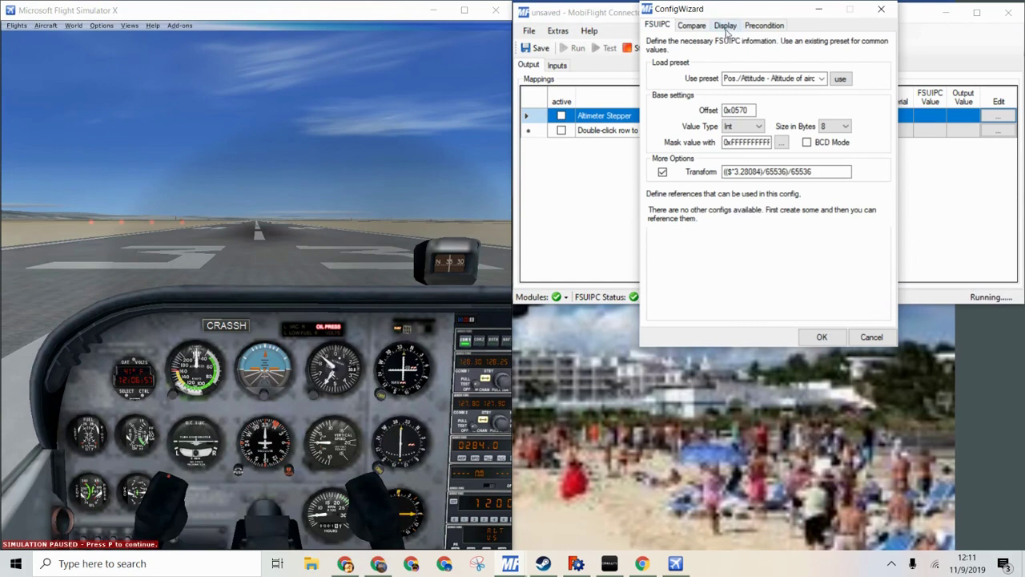
{"action": "left_click", "coordinate": [729, 28]}
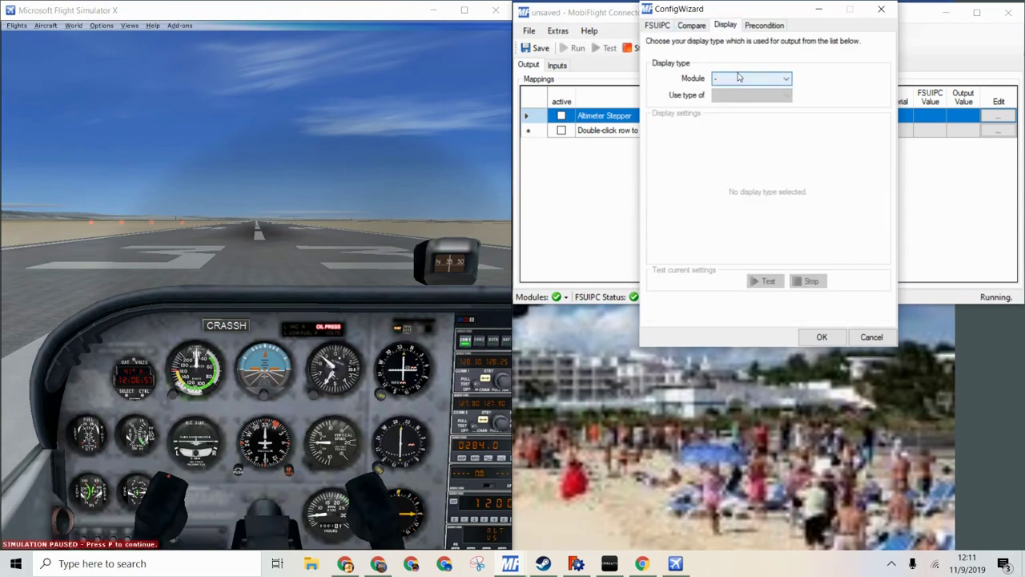
{"action": "left_click", "coordinate": [749, 79]}
{"action": "left_click", "coordinate": [746, 100]}
{"action": "left_click", "coordinate": [751, 96]}
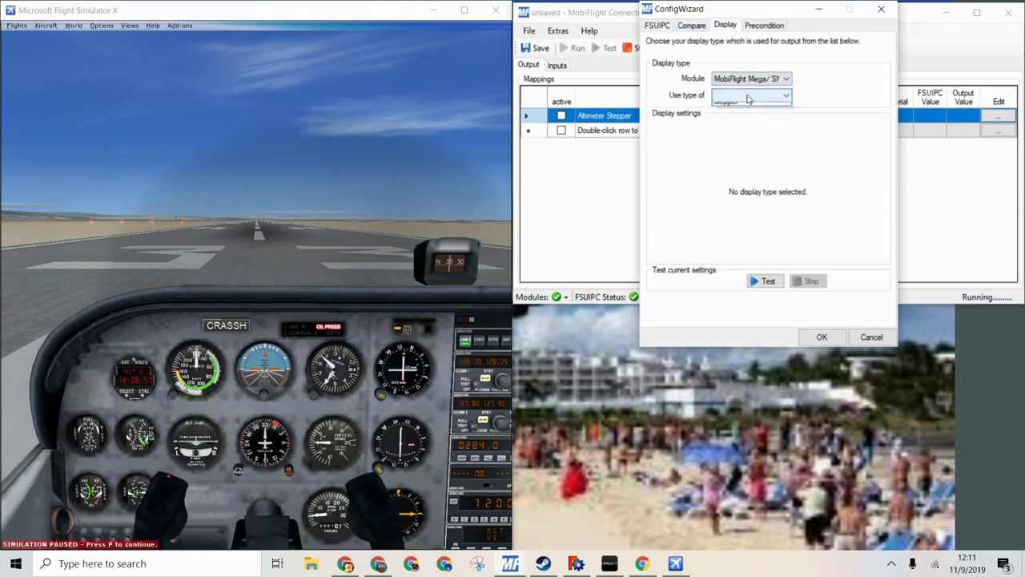
{"action": "left_click", "coordinate": [749, 105]}
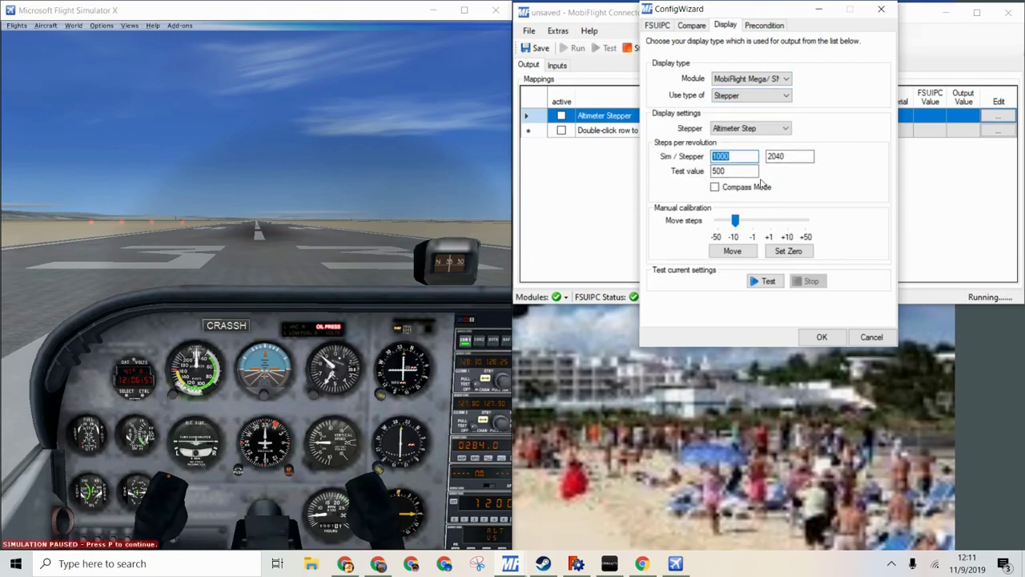
{"action": "left_click", "coordinate": [759, 186]}
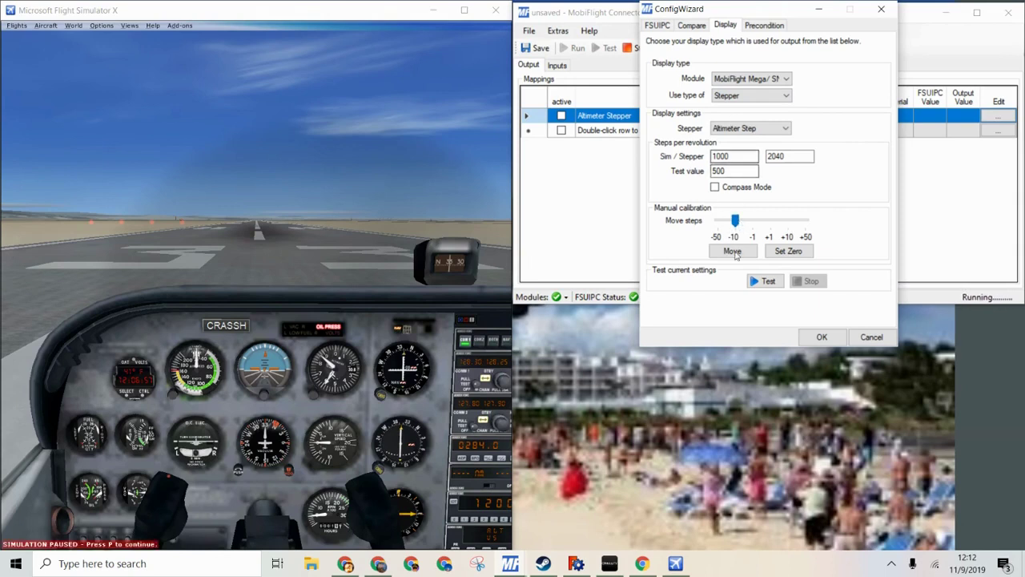
Step: Run a stepper test, then change the test value from 500 to 10000 and test again
{"action": "left_click", "coordinate": [768, 283]}
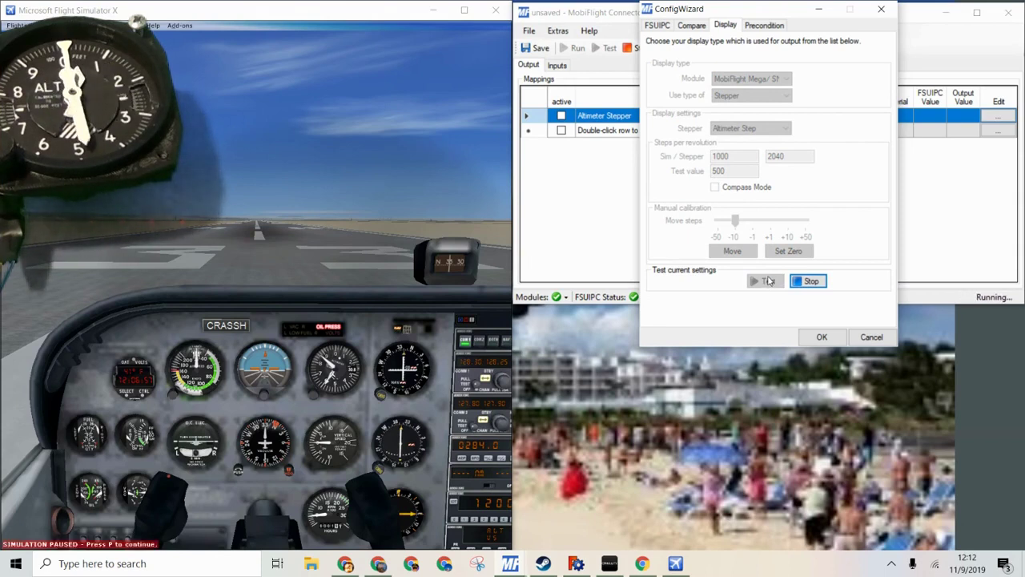
{"action": "left_click", "coordinate": [811, 282]}
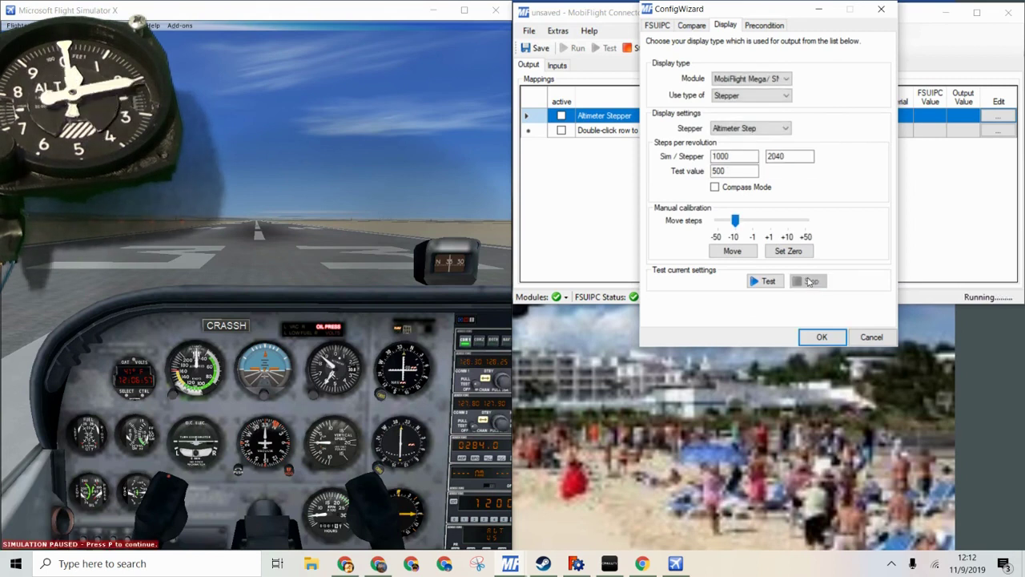
{"action": "double_click", "coordinate": [733, 171]}
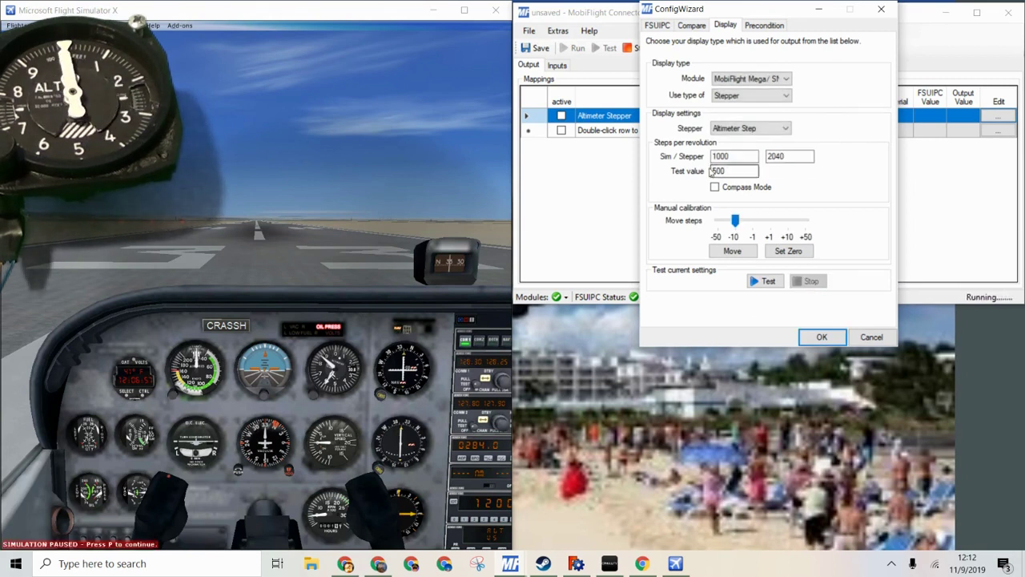
{"action": "type", "text": "10000"}
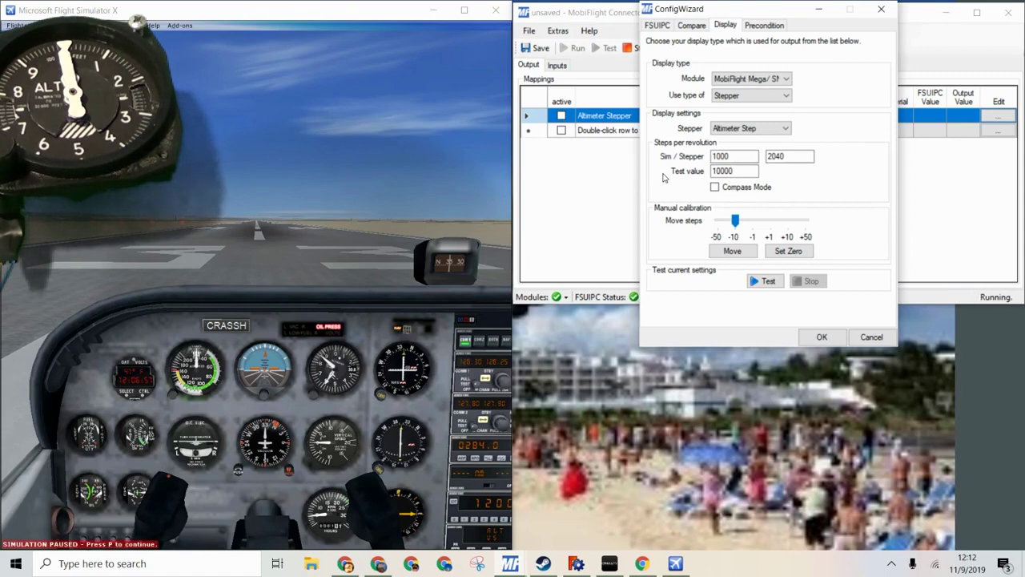
{"action": "left_click", "coordinate": [772, 282]}
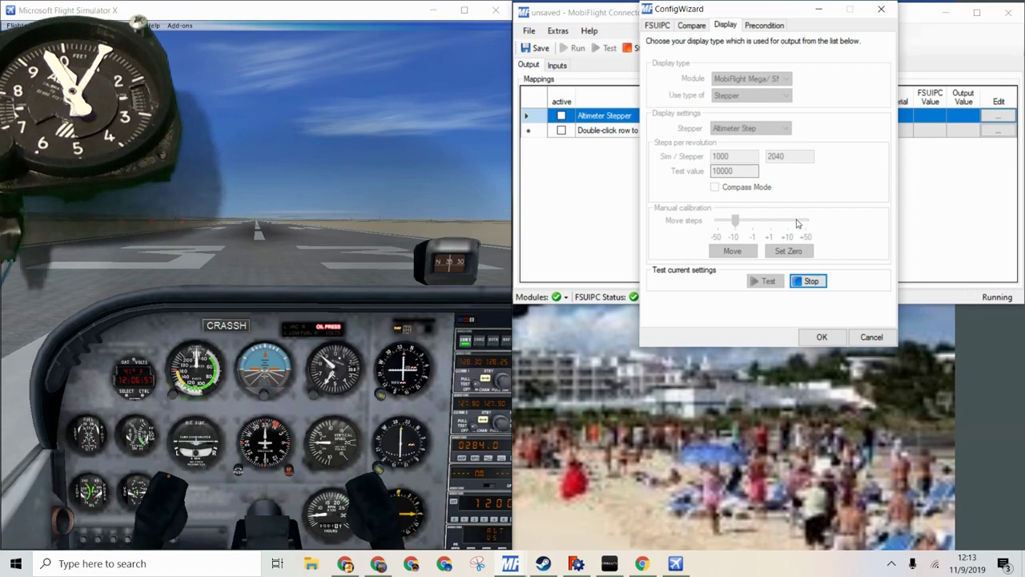
{"action": "left_click", "coordinate": [811, 281]}
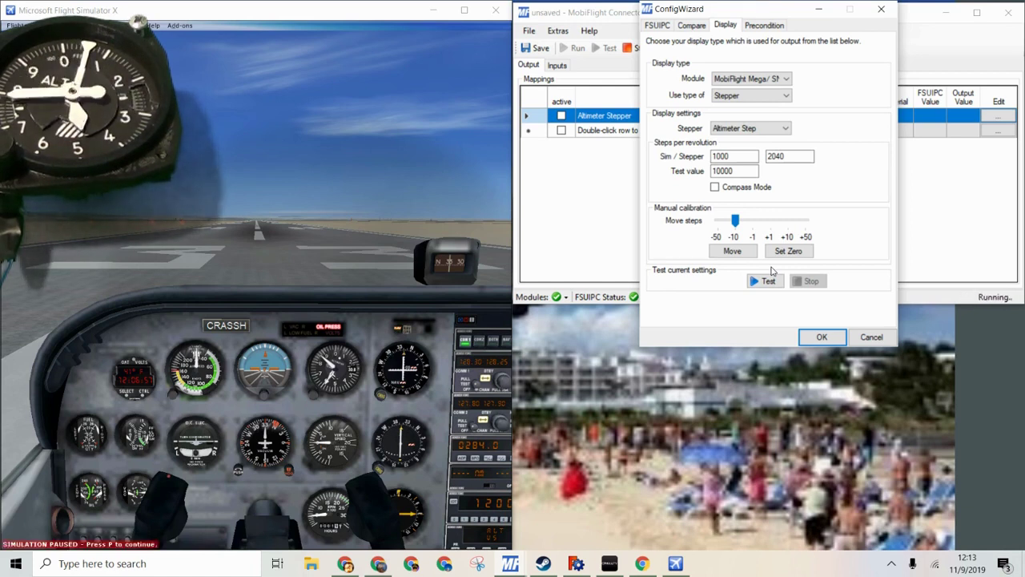
Step: Review the Altimeter Stepper mapping of Sim value 1000 to Stepper value 2040
{"action": "double_click", "coordinate": [724, 156]}
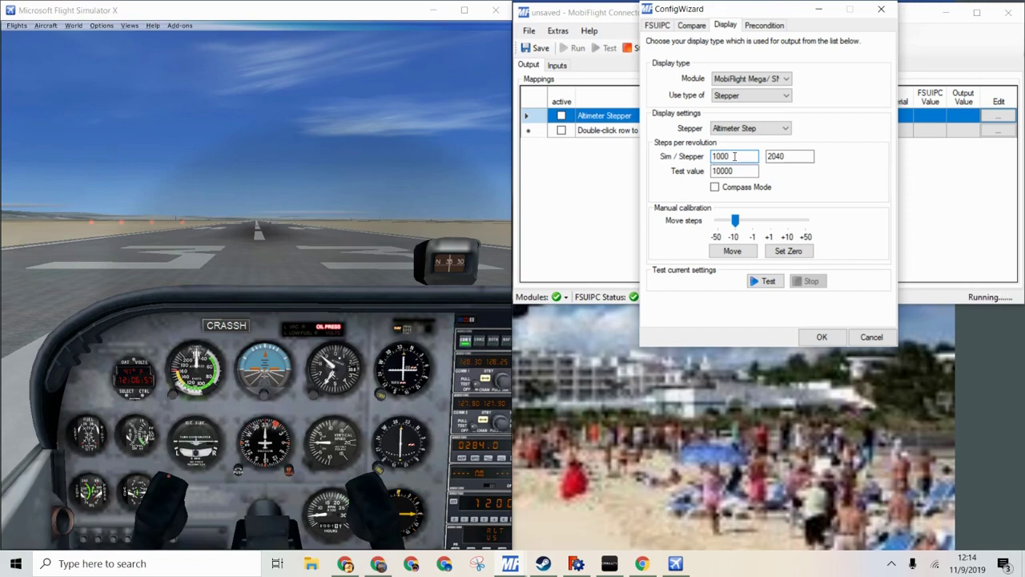
{"action": "left_click_drag", "start_coordinate": [731, 156], "coordinate": [712, 157]}
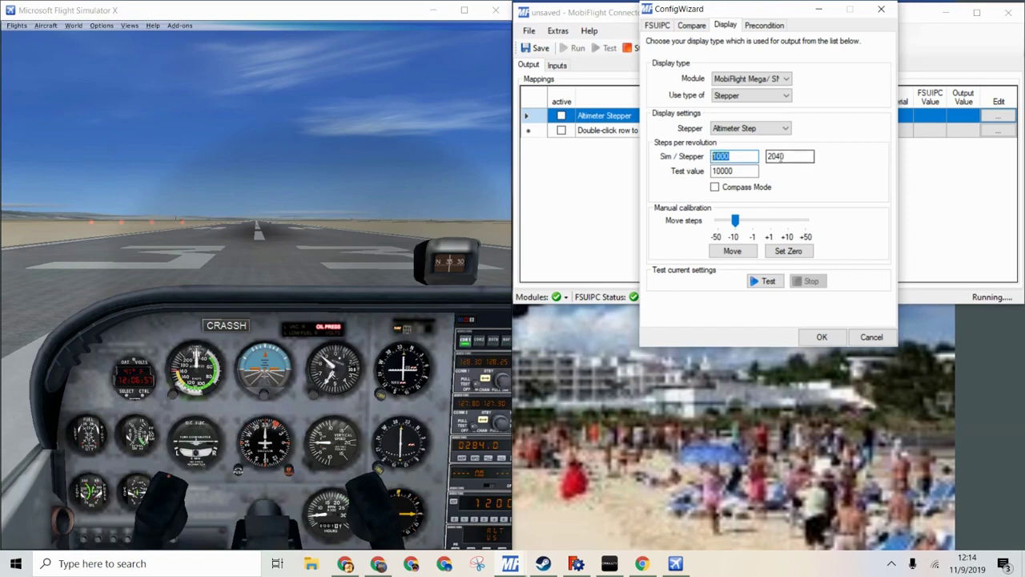
{"action": "left_click_drag", "start_coordinate": [789, 157], "coordinate": [767, 157]}
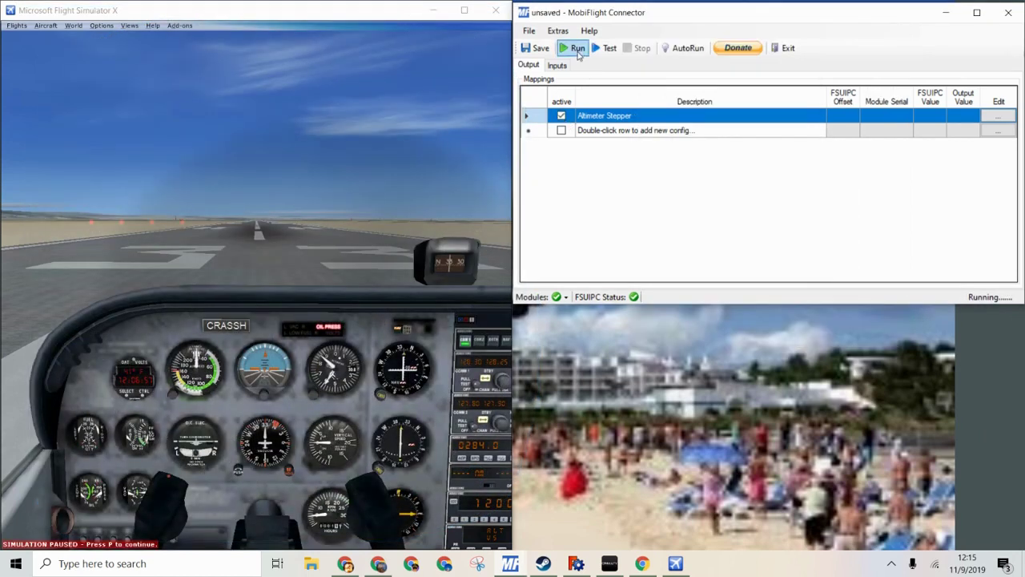
Step: Run the output mappings so the stepper tracks FSX altitude
{"action": "left_click", "coordinate": [576, 49]}
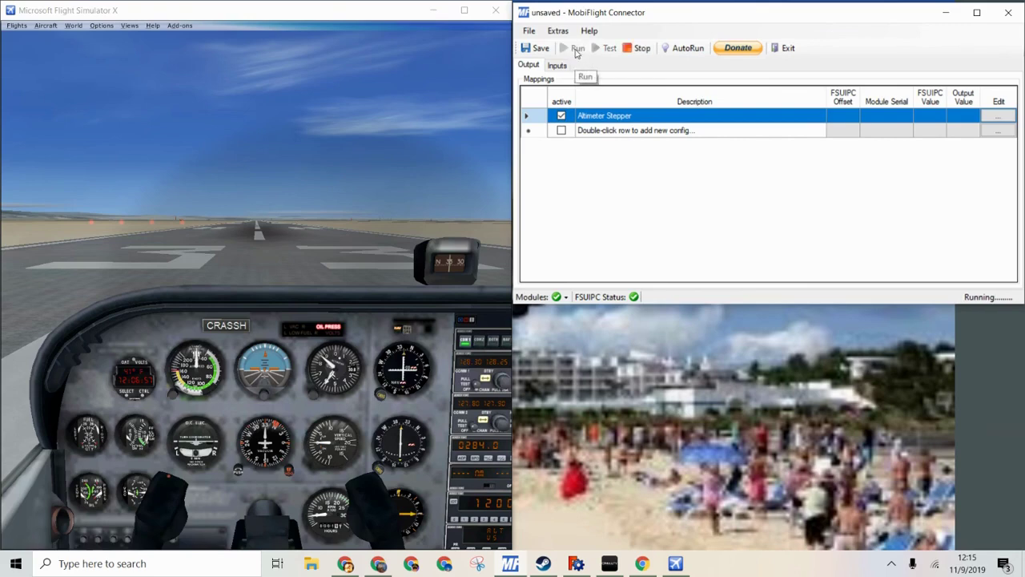